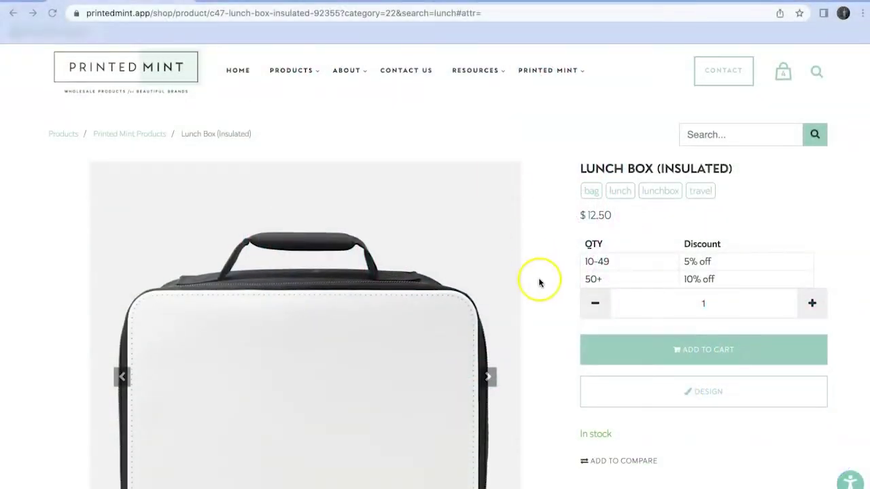
scroll(539, 283, down, 1)
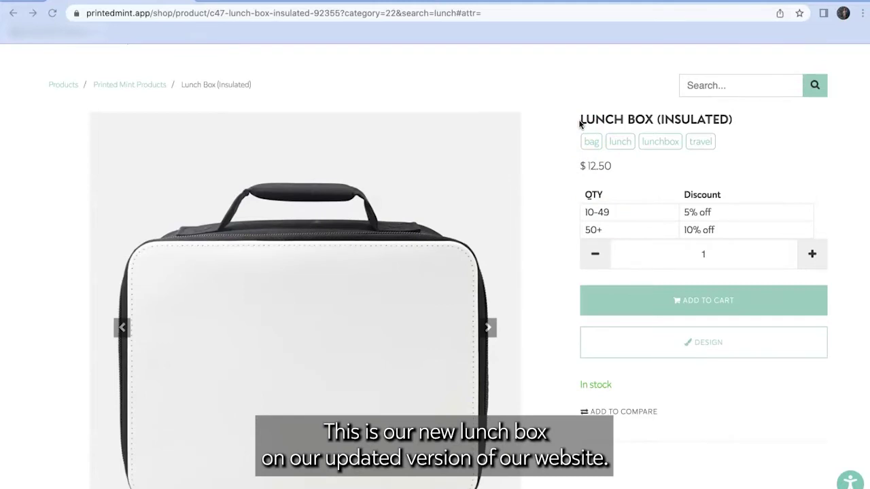
Show the lunch box's Design File Info: JPG or PNG, 3045×2370px, 300ppi
scroll(580, 123, down, 2)
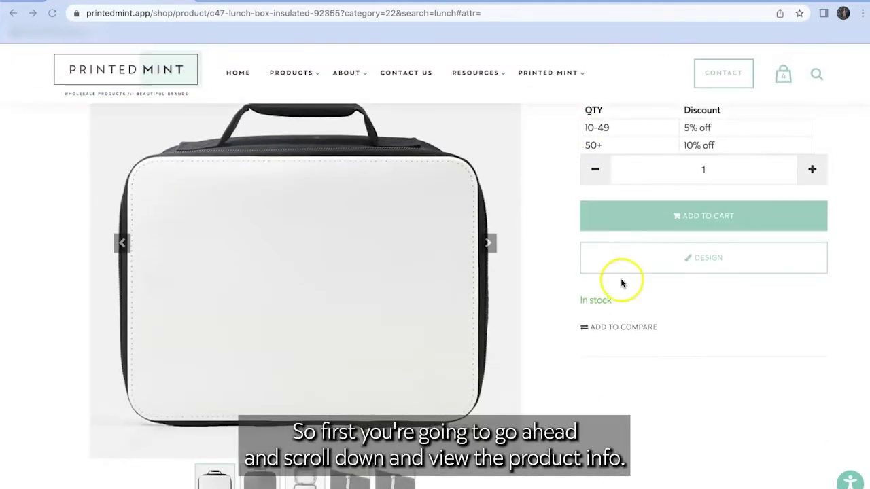
scroll(622, 370, down, 5)
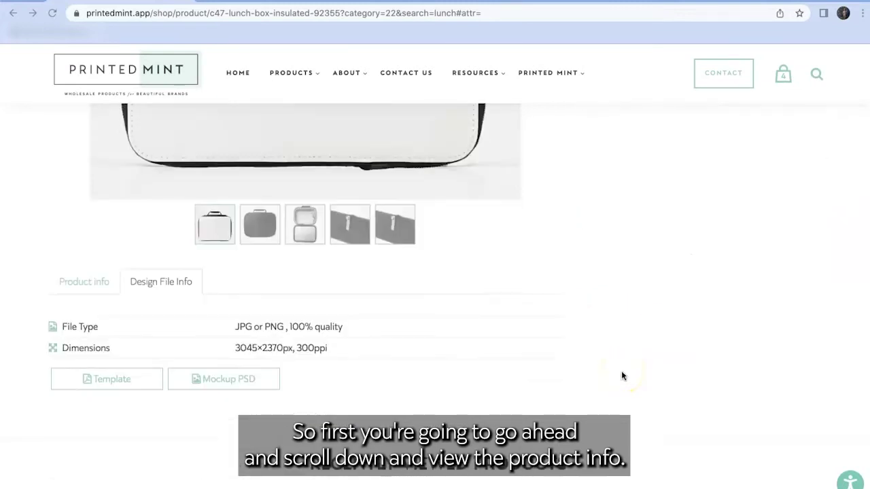
click(86, 213)
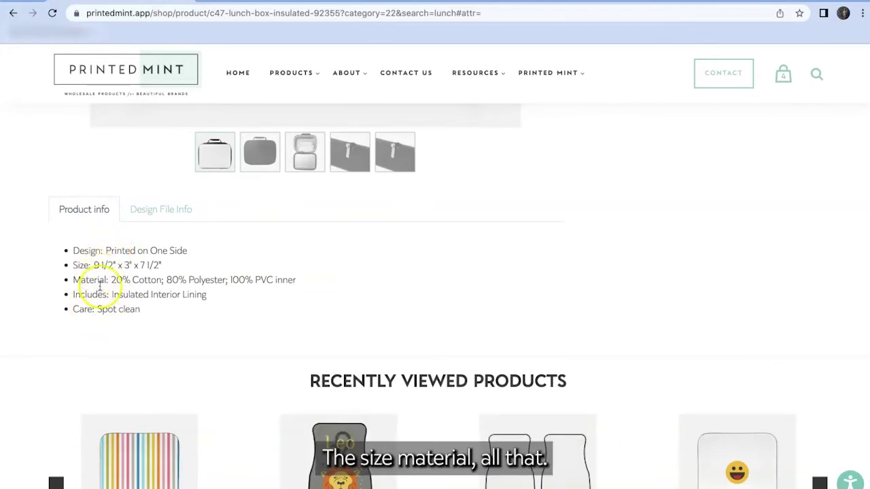
click(164, 209)
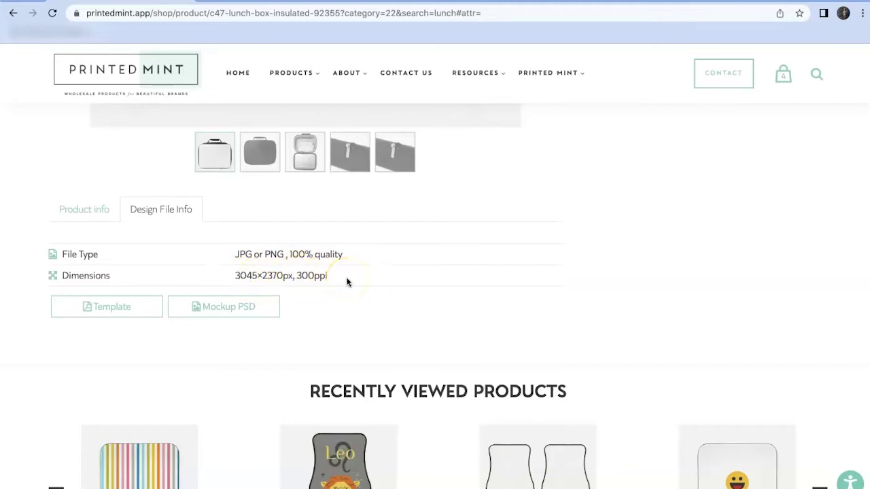
Download C47_LunchBox(2022)_PrintedMint_CustomerTemplate.pdf and open it from Finder in Preview
scroll(348, 283, up, 1)
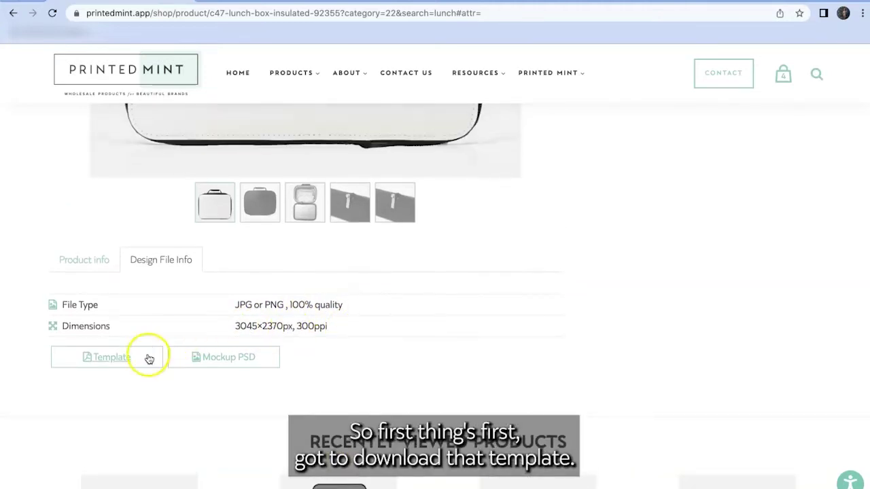
click(148, 359)
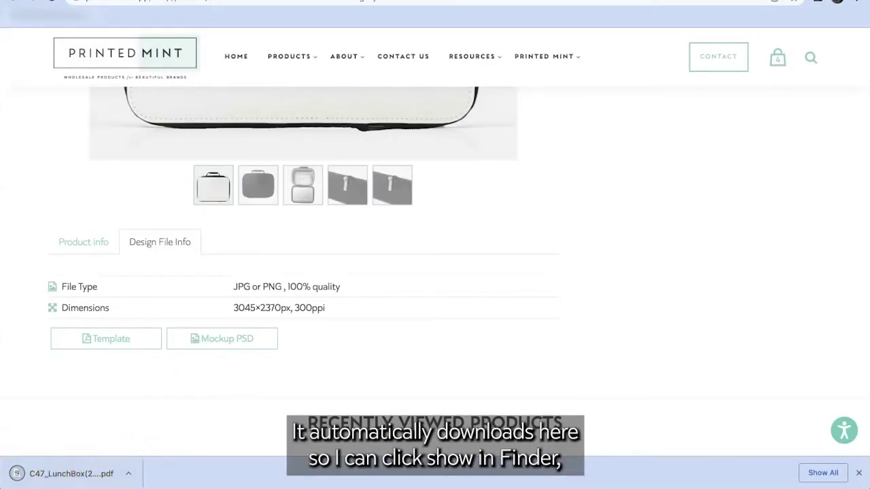
click(128, 477)
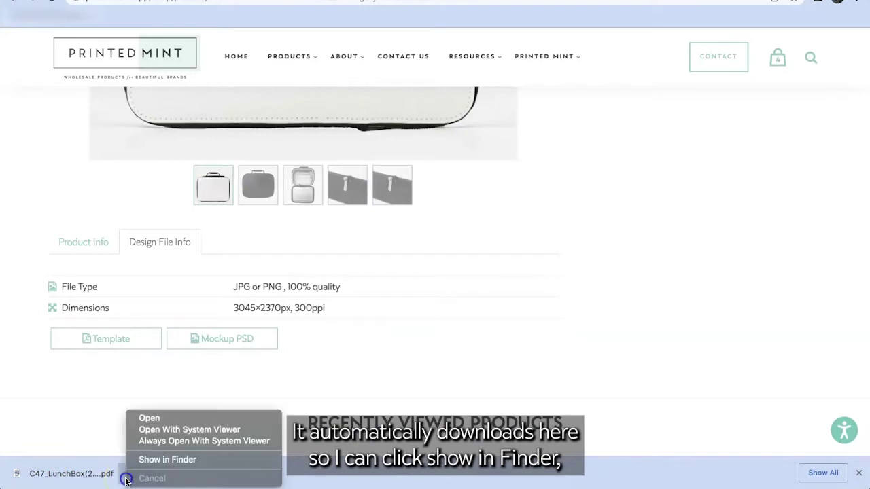
click(146, 461)
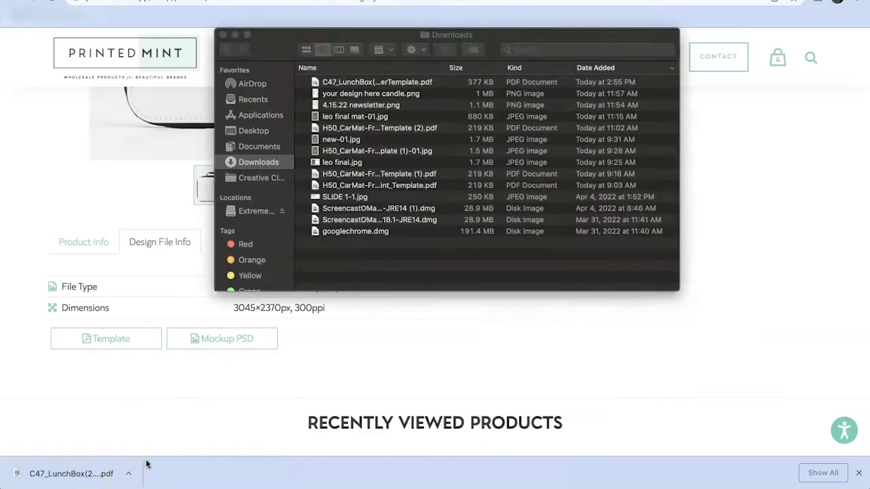
right_click(385, 85)
mouse_move(393, 102)
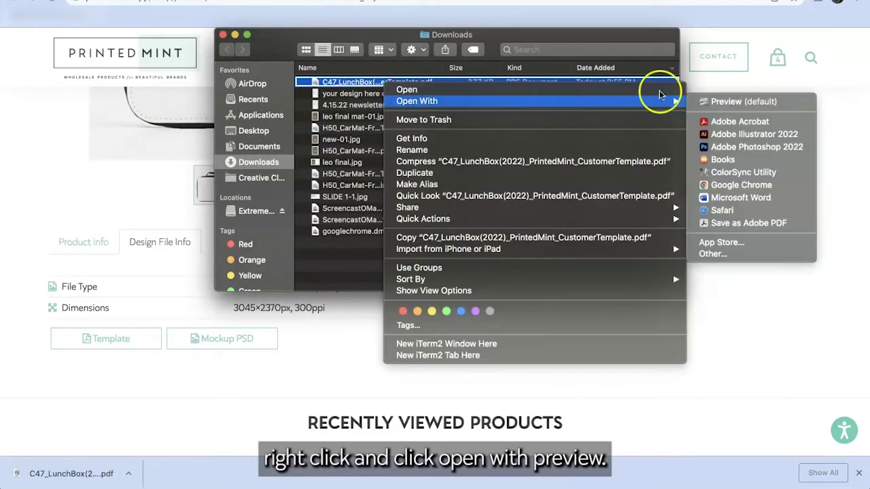
click(713, 103)
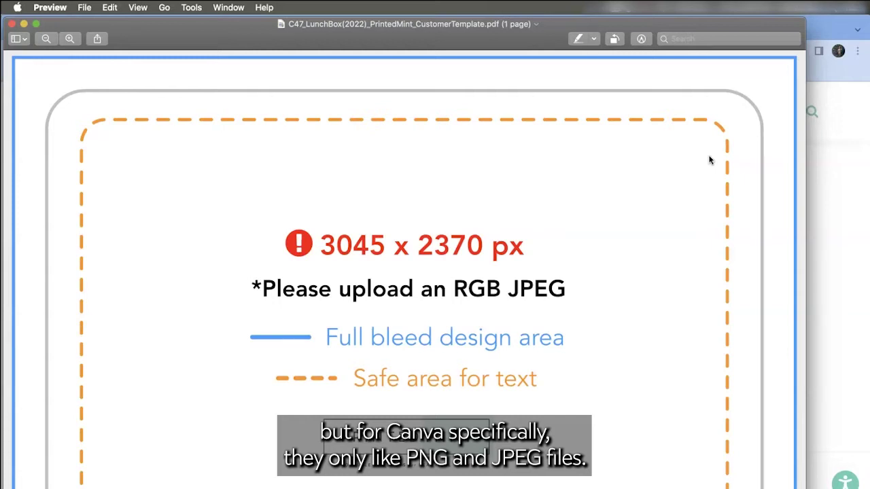
Scroll through the template PDF to review its 3045 x 2370 px size, bleed and safe-text areas
scroll(710, 160, down, 2)
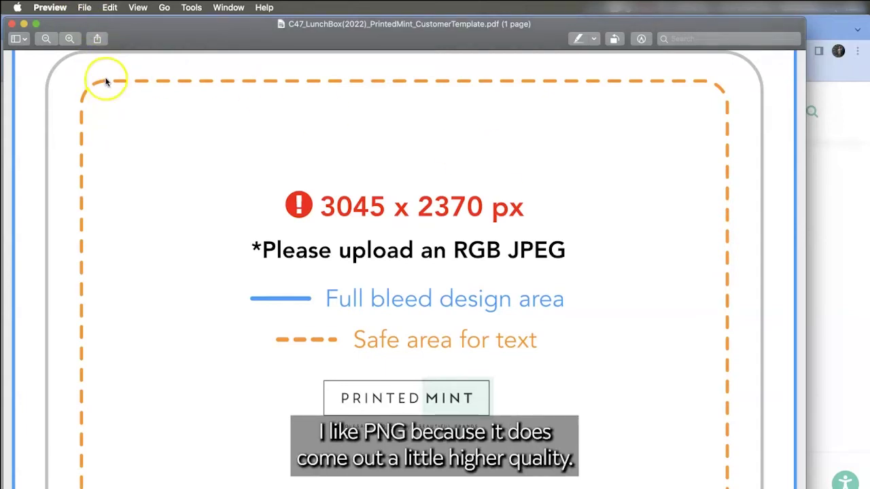
Export the template as 'lunchbox png' to Extreme SSD > Videos > canva template
click(85, 7)
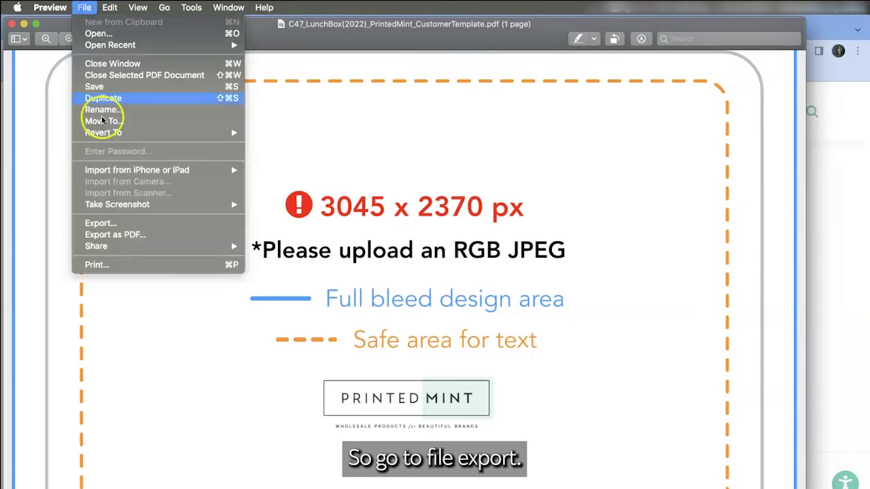
click(120, 224)
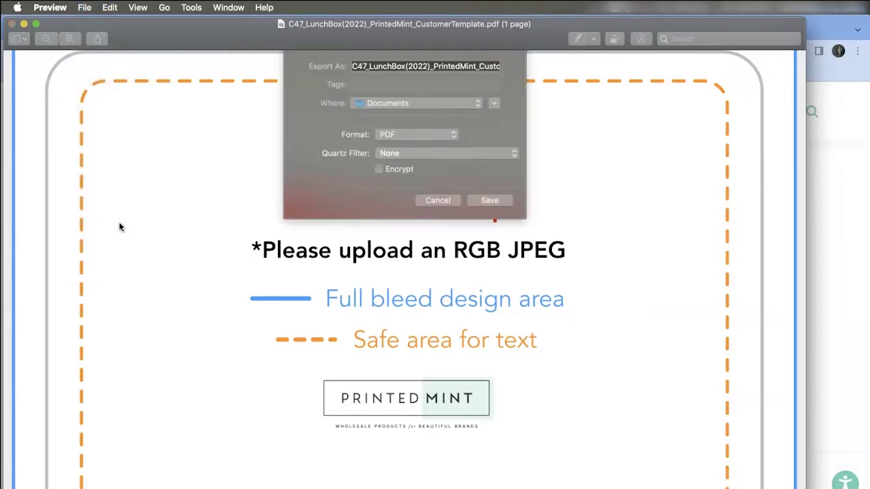
text(lunchbo)
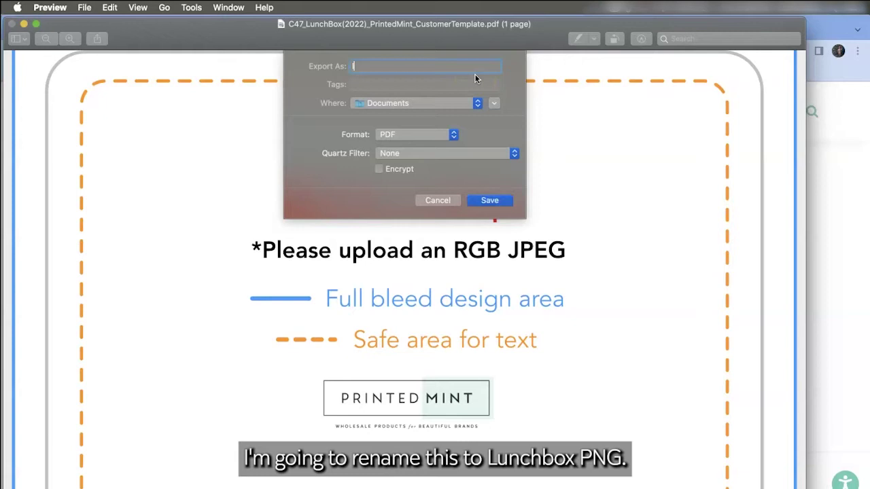
text(x png)
click(494, 102)
scroll(190, 195, down, 3)
click(195, 162)
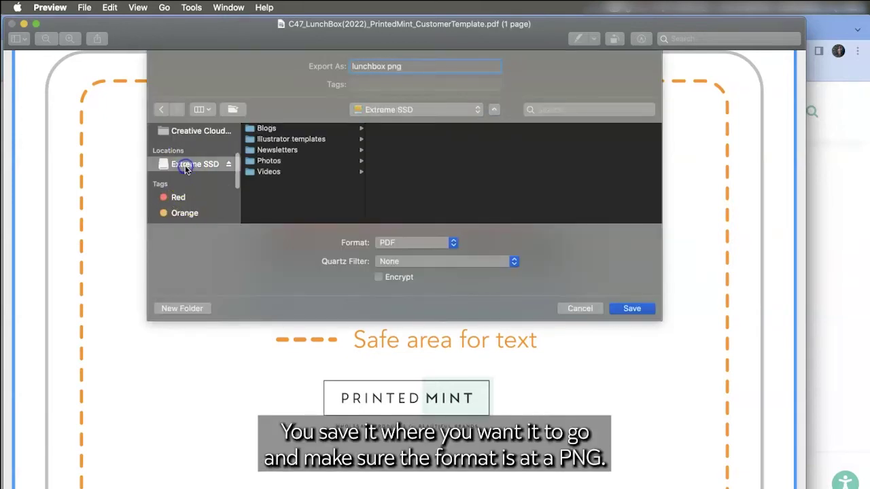
click(268, 171)
click(406, 149)
Set the export format to PNG at 300 pixels/inch and save
click(455, 245)
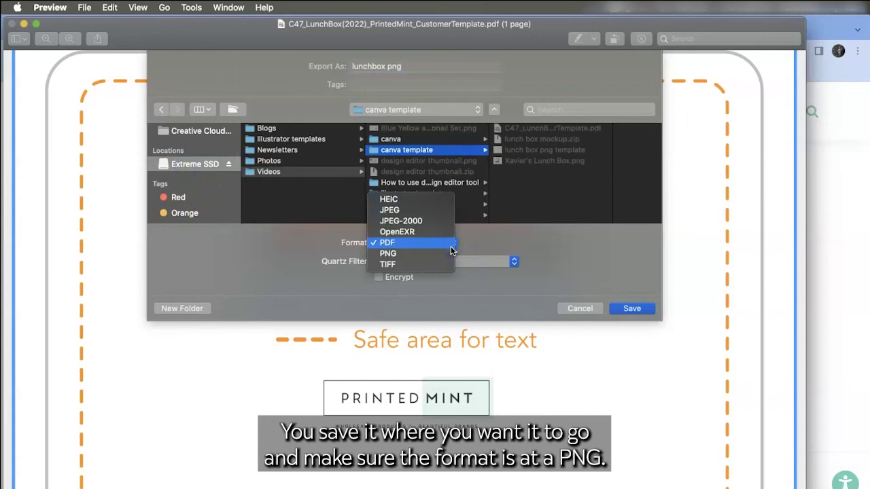
click(451, 253)
click(392, 286)
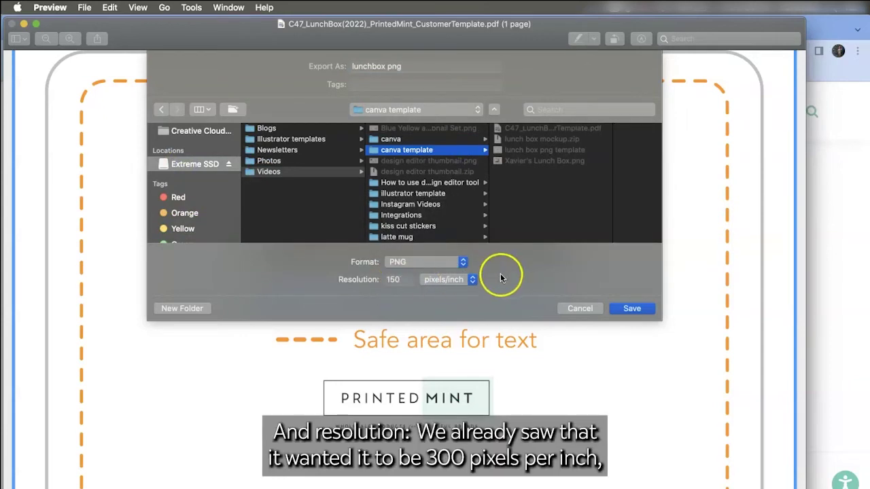
click(401, 280)
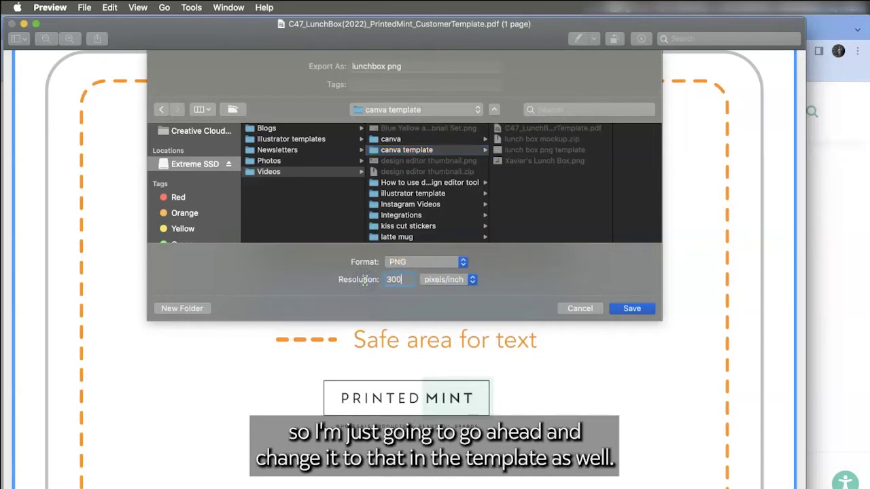
click(620, 309)
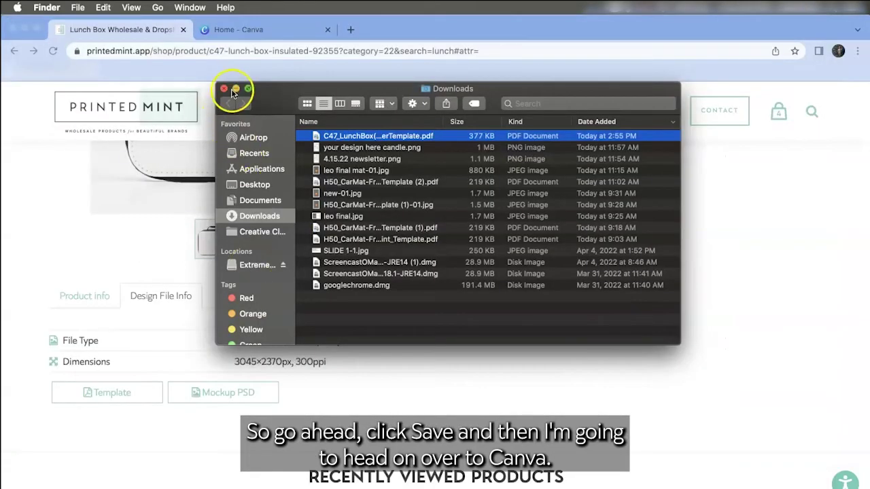
Create a custom-size design of 3045 × 2370 px, checked against the Printed Mint specs
click(231, 90)
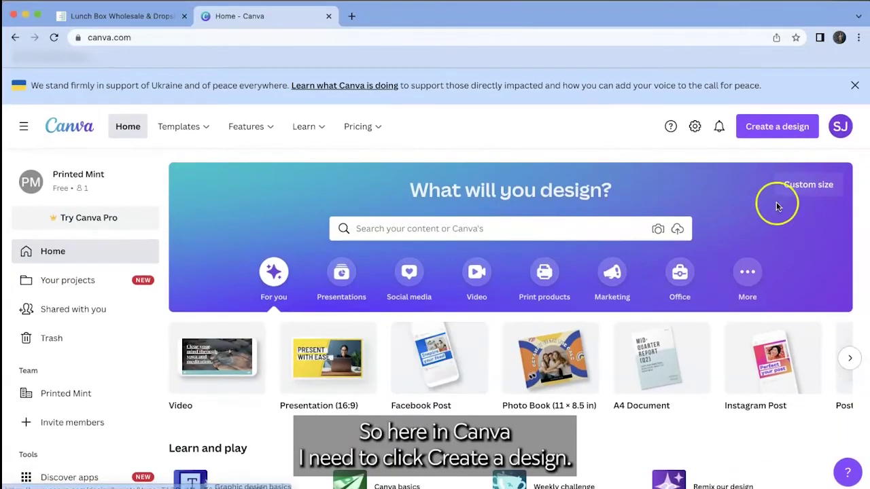
click(761, 127)
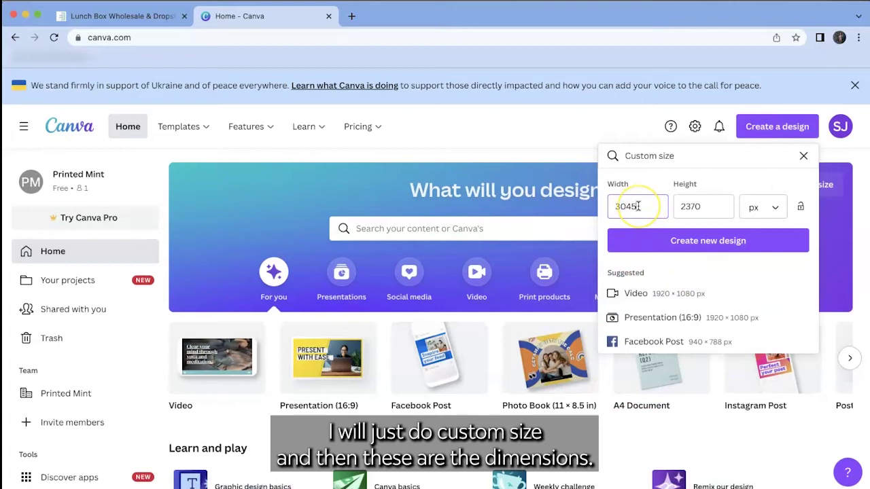
double_click(612, 205)
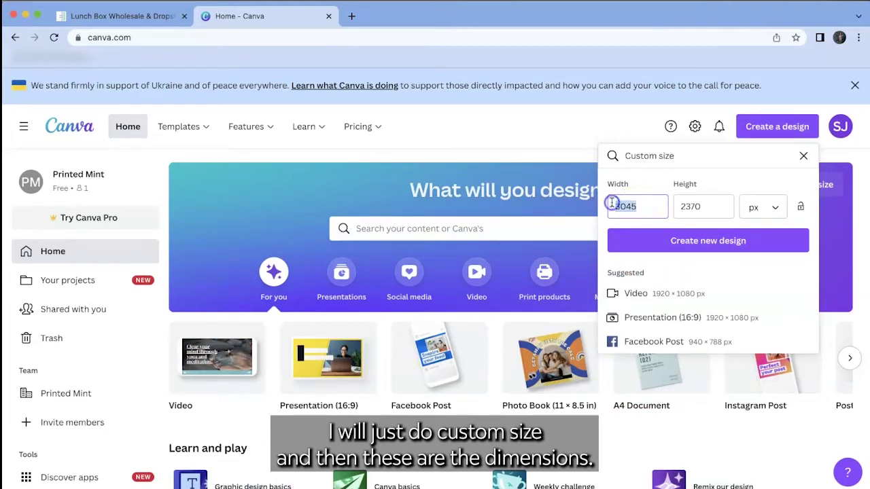
double_click(699, 207)
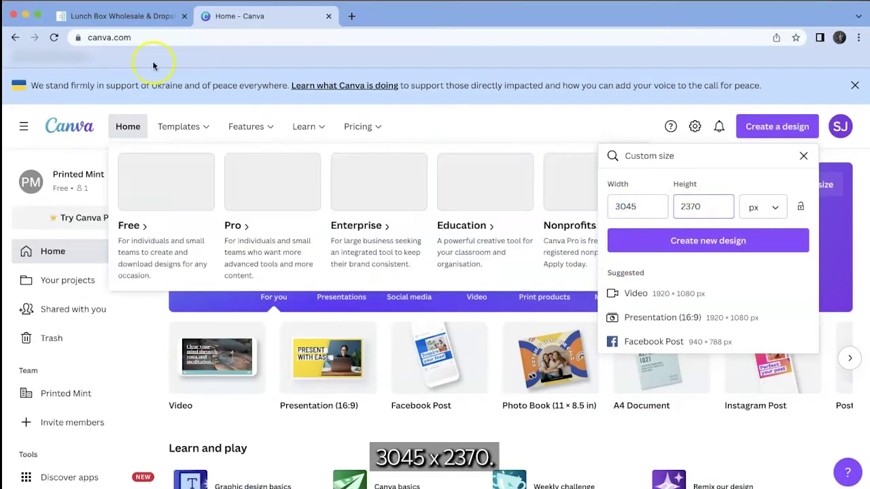
click(129, 15)
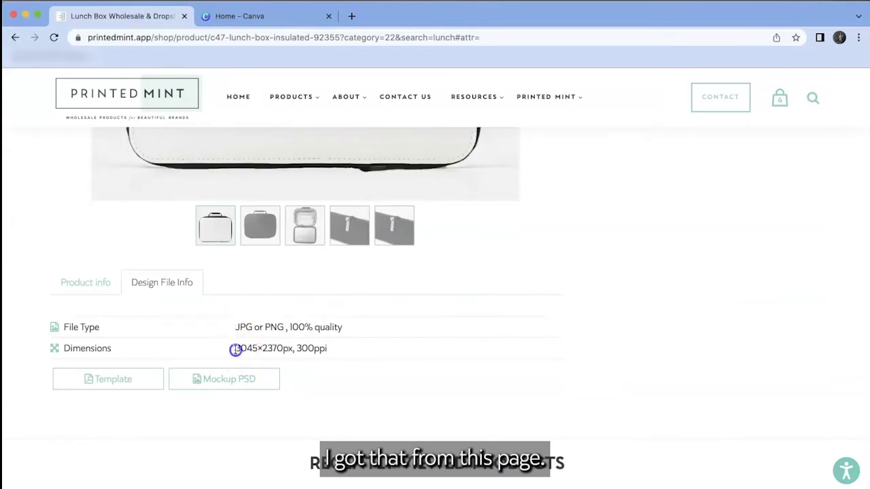
drag(235, 349, 280, 349)
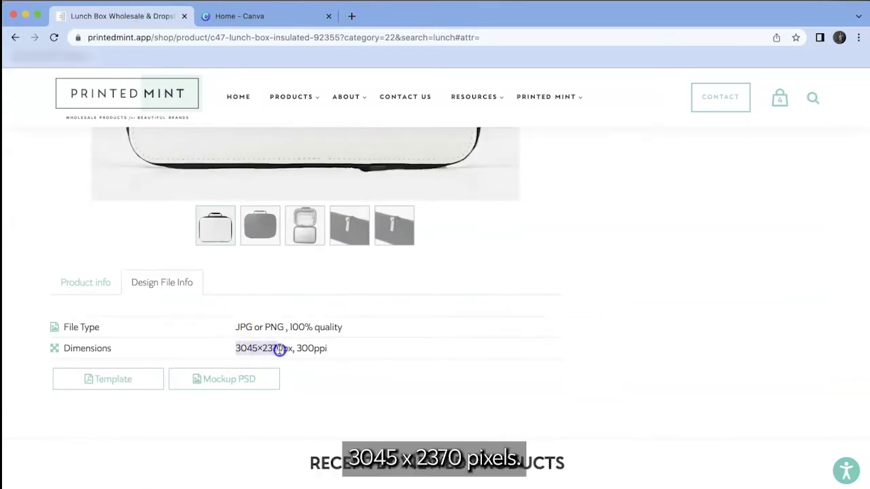
click(291, 17)
click(760, 207)
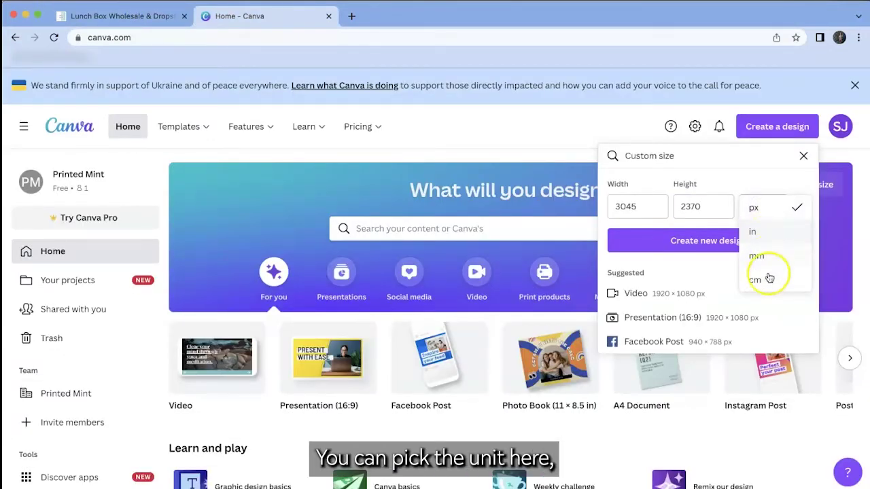
click(754, 207)
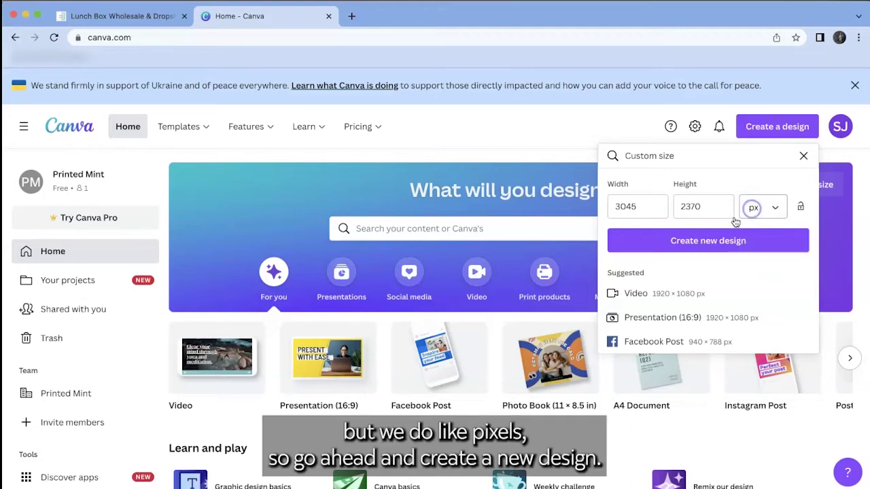
click(708, 241)
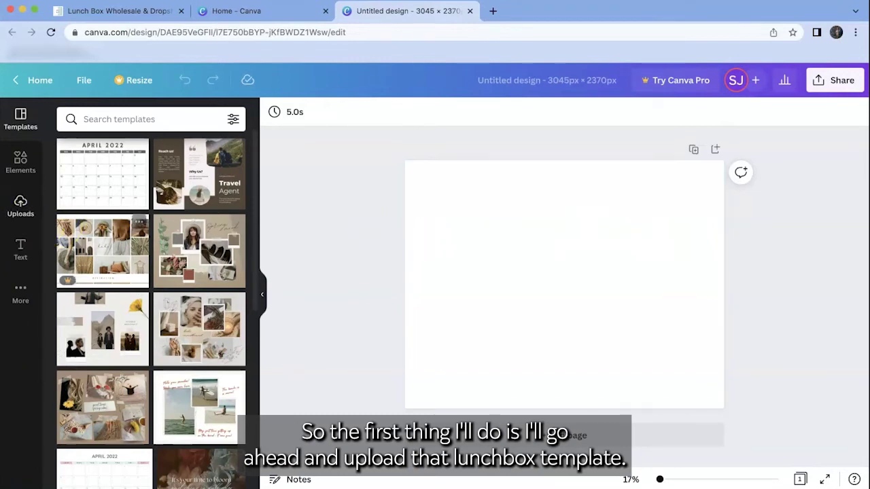
Drag the uploaded lunch box template image from Uploads onto the blank page
click(31, 208)
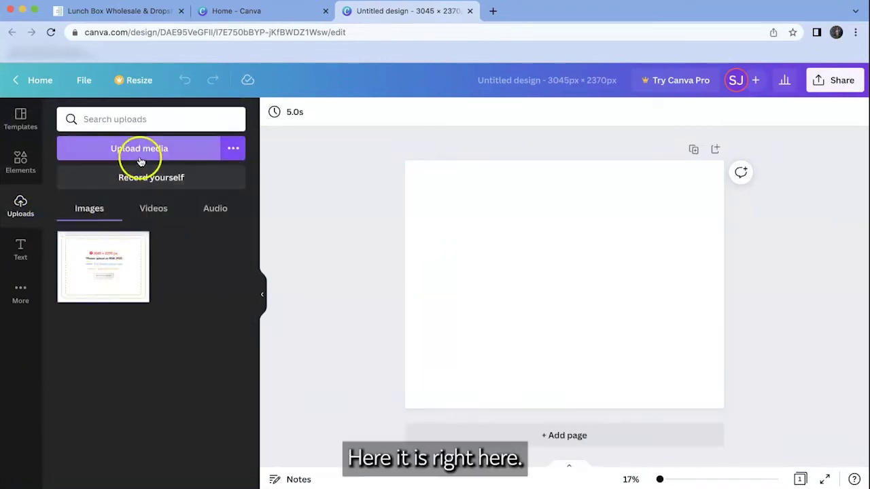
click(67, 241)
drag(111, 278, 498, 250)
click(616, 268)
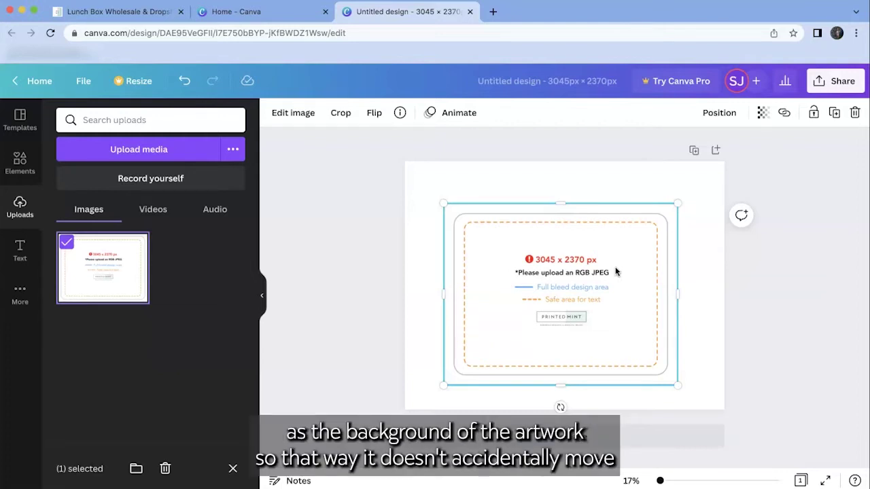
Set the lunch box template image as the page background, then select it
right_click(616, 271)
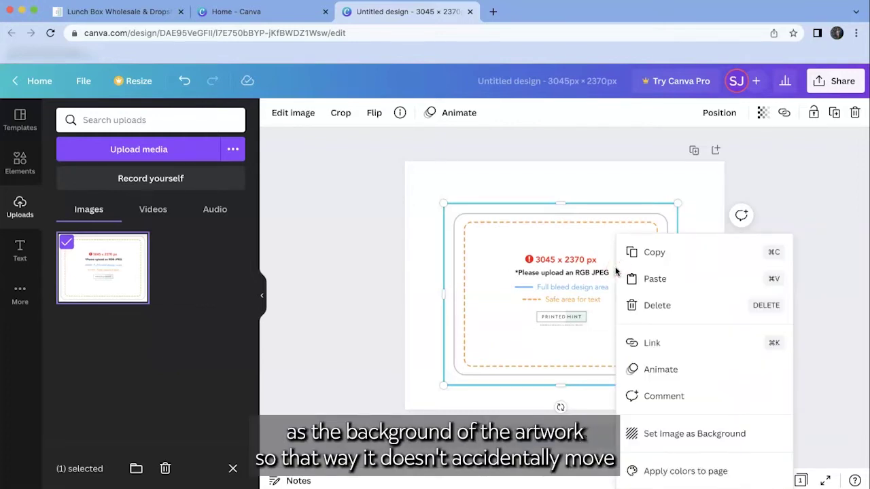
click(630, 441)
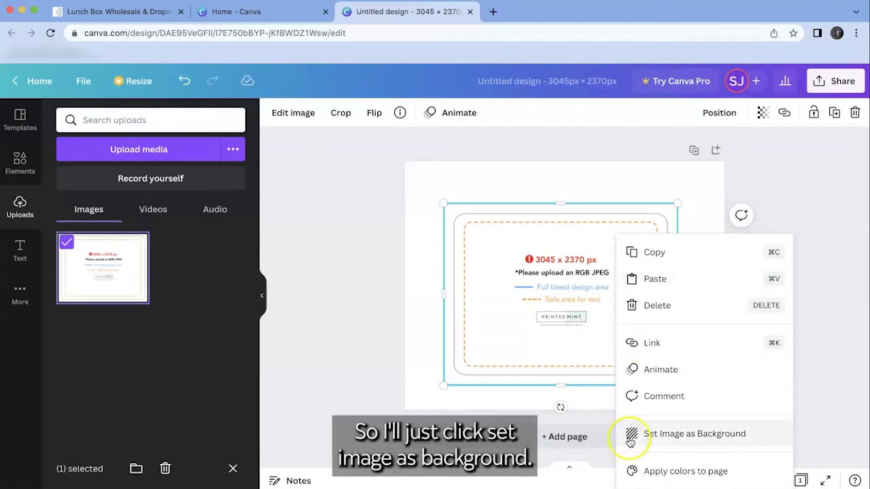
click(630, 440)
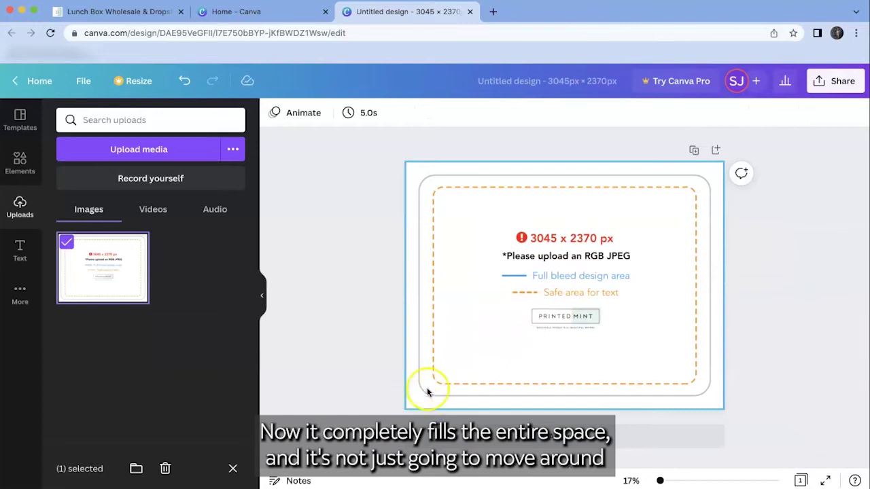
click(680, 250)
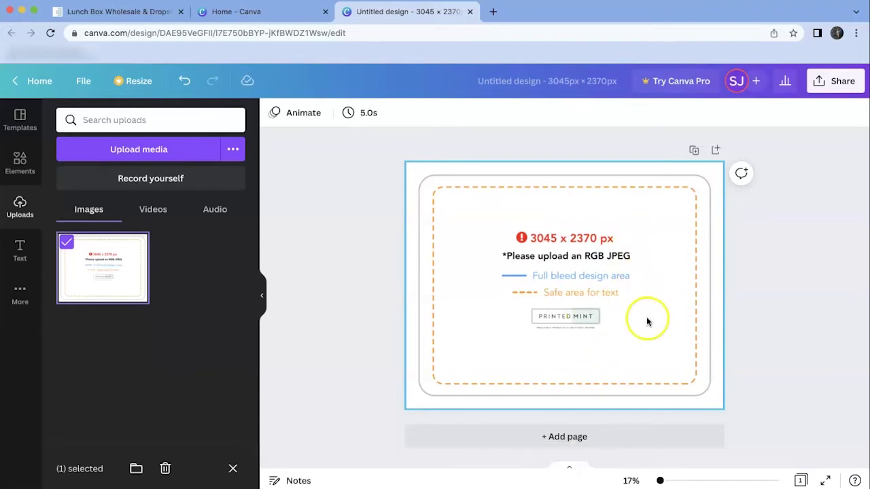
click(685, 266)
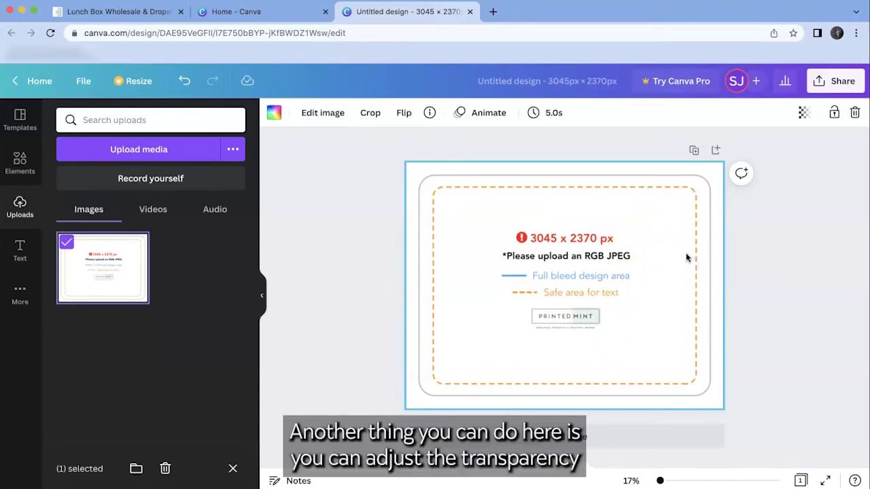
Bring up the background's Transparency slider, leaving it at 100
click(804, 119)
mouse_move(800, 168)
mouse_down()
mouse_move(698, 166)
mouse_move(712, 173)
mouse_move(711, 163)
mouse_move(801, 162)
mouse_up()
Close the Transparency setting on the background template
click(812, 120)
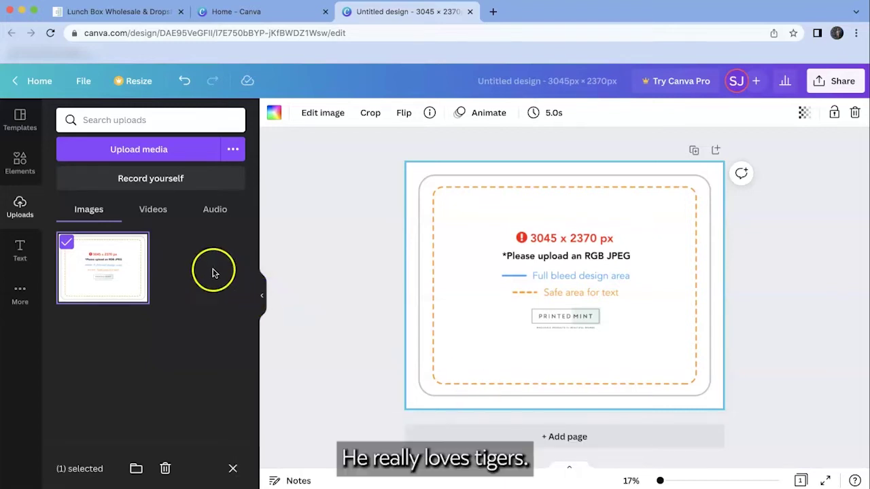
Add the recently used lying tiger from Elements and enlarge it over the template
click(21, 163)
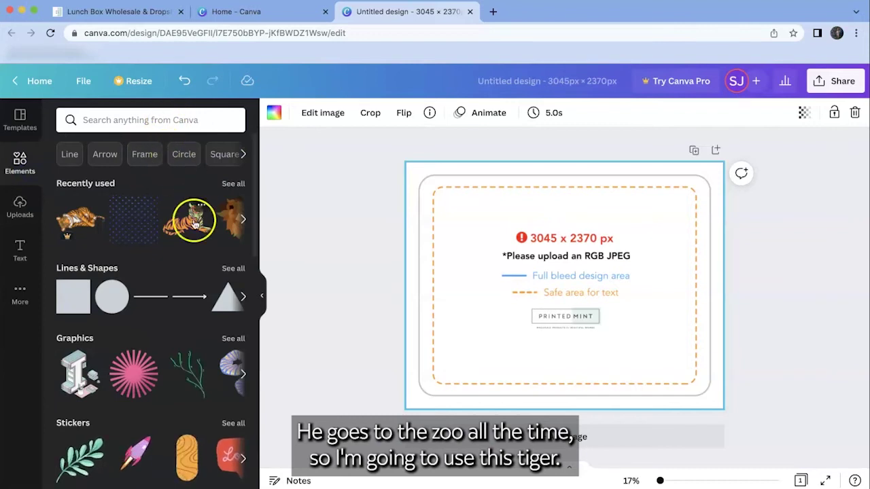
click(194, 225)
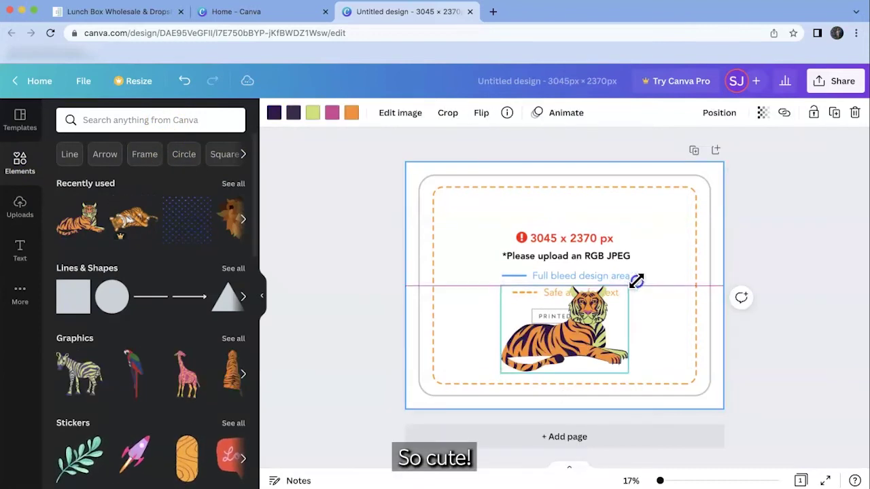
drag(639, 275, 691, 242)
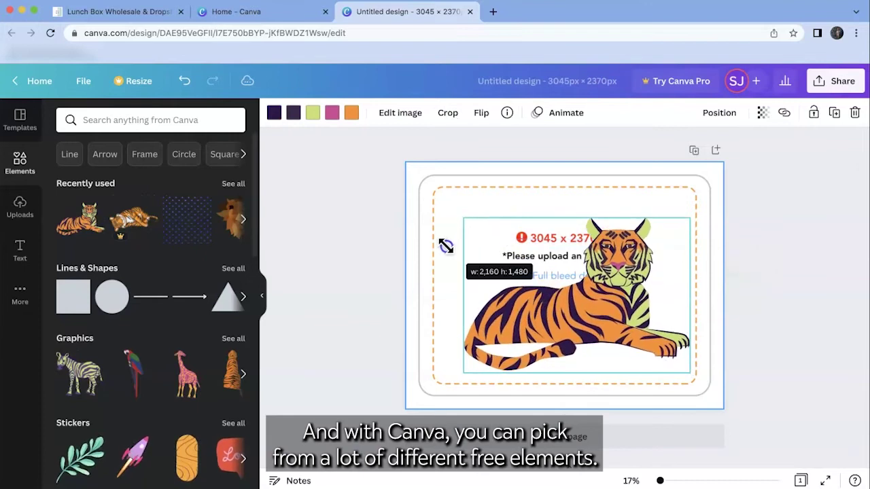
drag(445, 245, 447, 214)
Try swapping in a watermarked pro tiger, then undo back to the original lying tiger
scroll(114, 378, down, 1)
scroll(113, 378, up, 1)
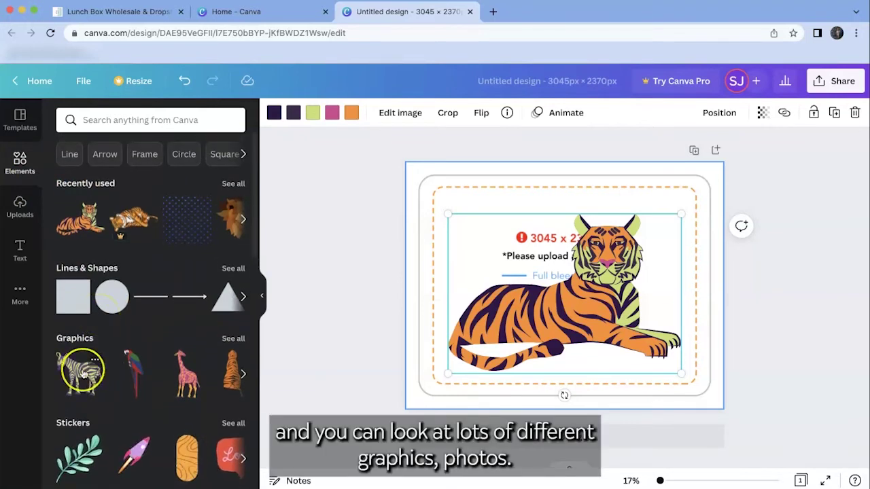
scroll(82, 373, down, 10)
scroll(83, 372, up, 10)
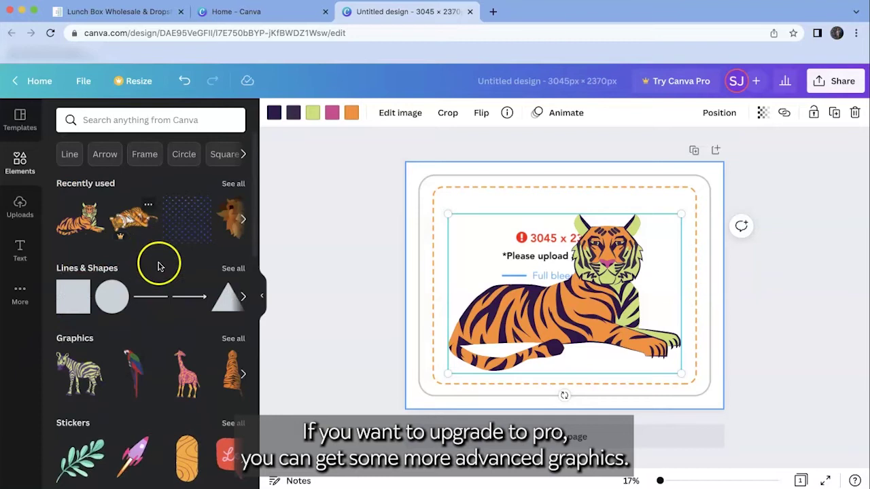
scroll(164, 226, down, 1)
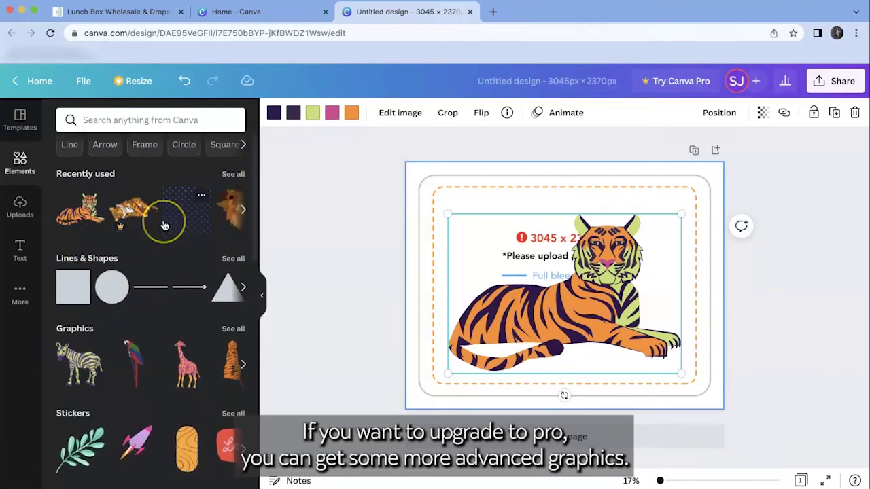
click(129, 214)
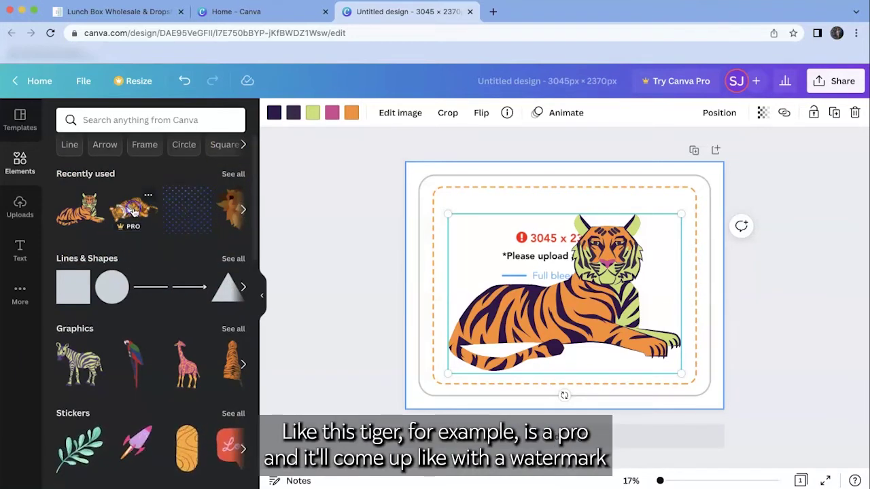
drag(524, 301, 501, 288)
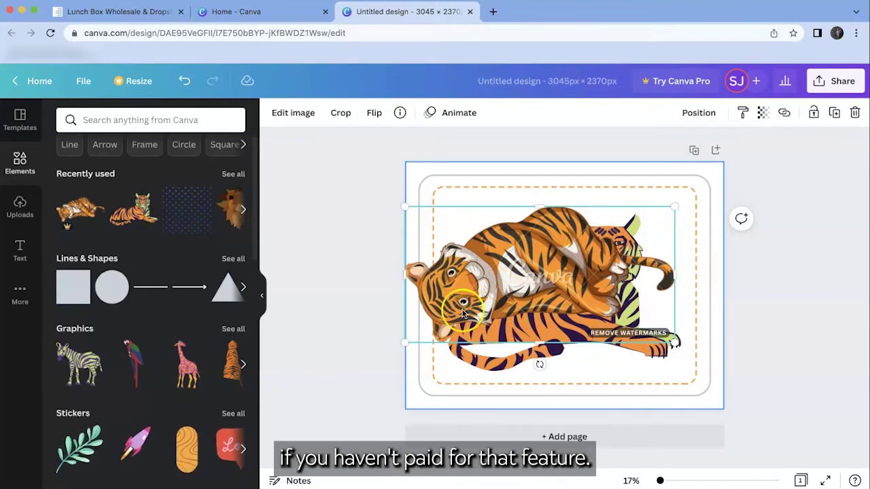
key(super+z)
key(super+z)
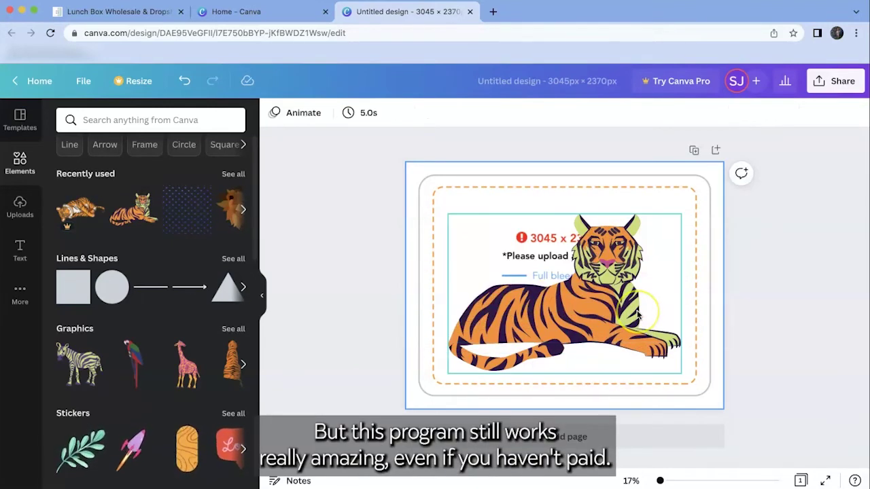
Fit the tiger inside the safe area and centre it vertically on the page
drag(621, 311, 622, 320)
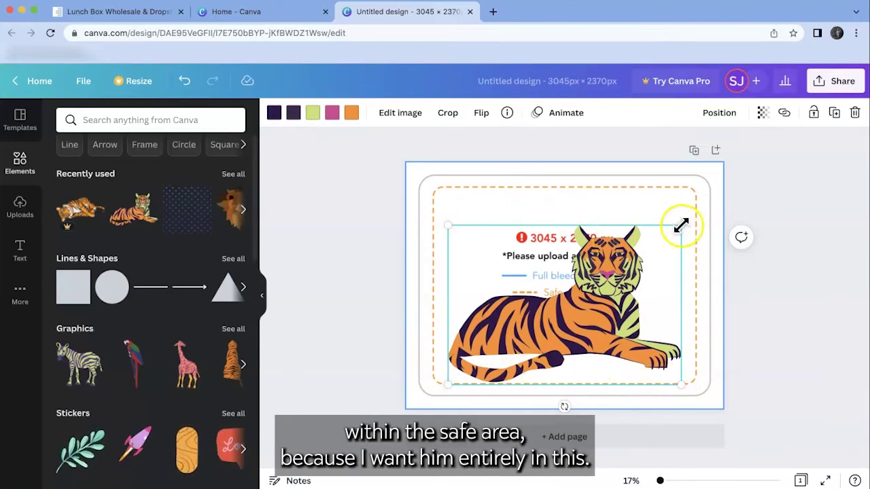
drag(681, 225, 686, 224)
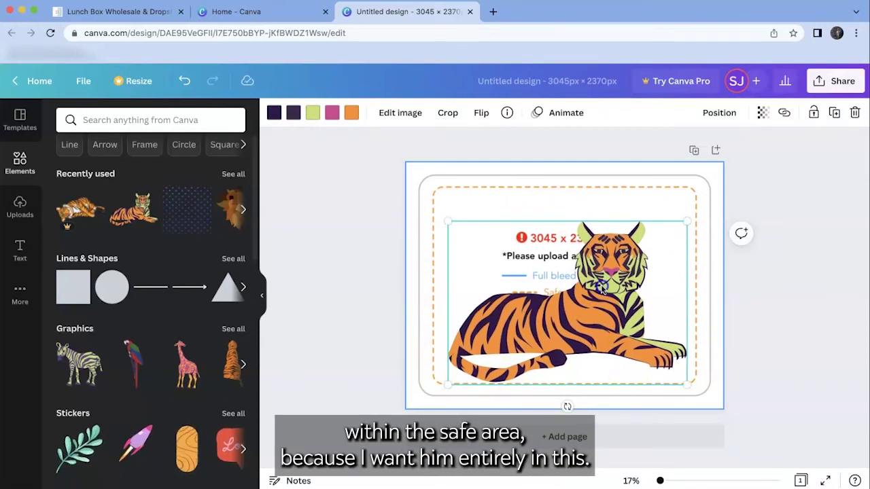
drag(598, 289, 596, 289)
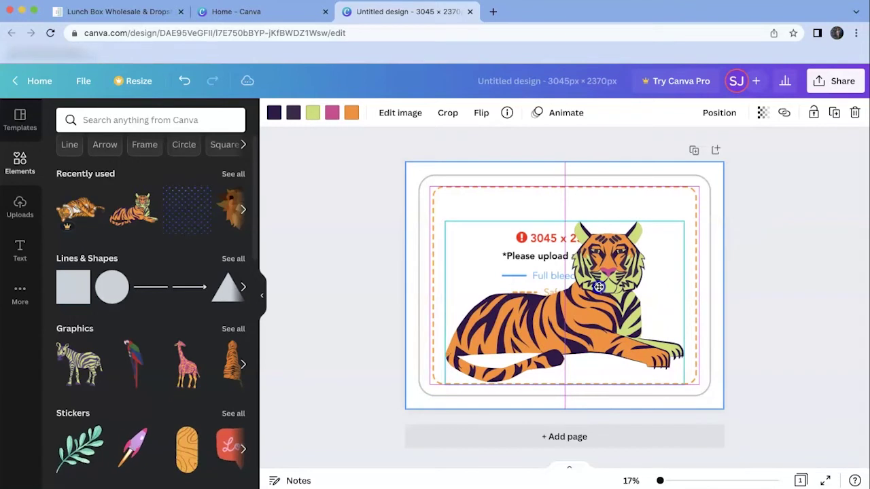
click(721, 115)
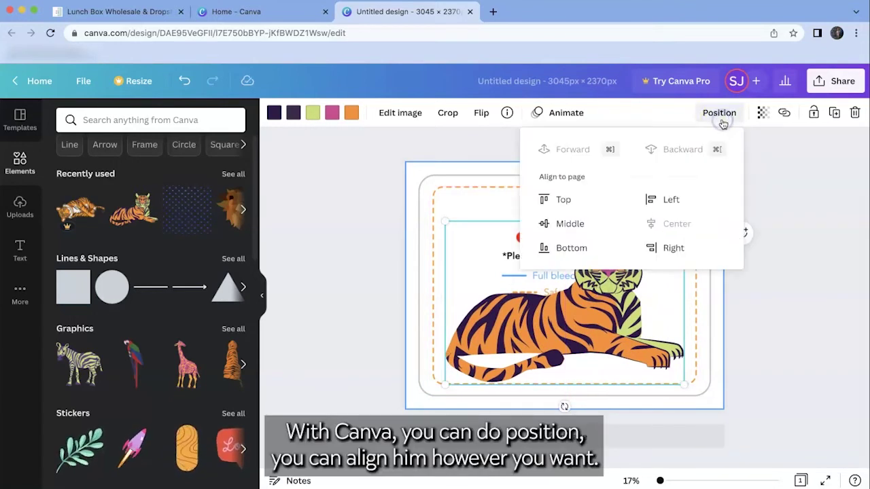
click(571, 226)
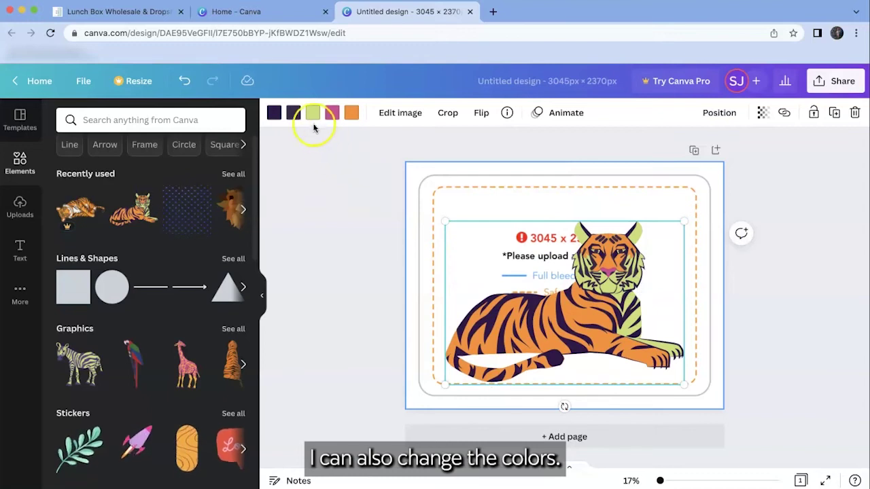
Recolour the tiger's green parts white, giving it a white chest
click(312, 113)
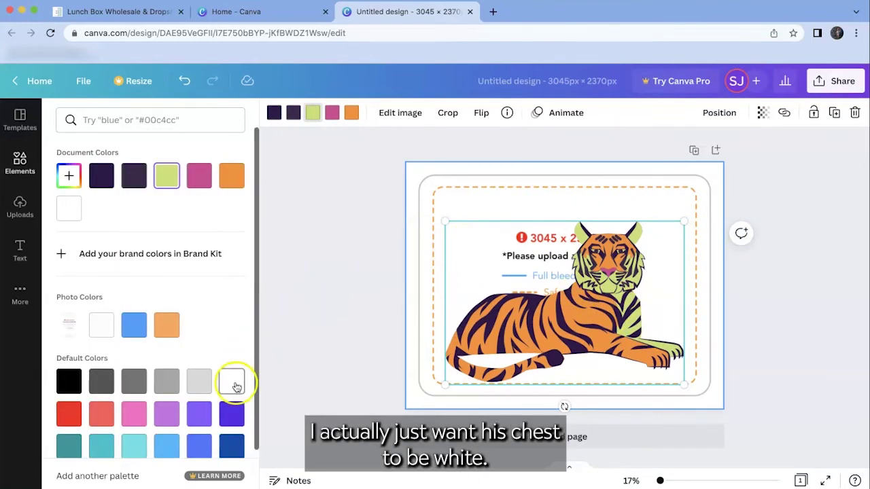
click(103, 326)
click(25, 253)
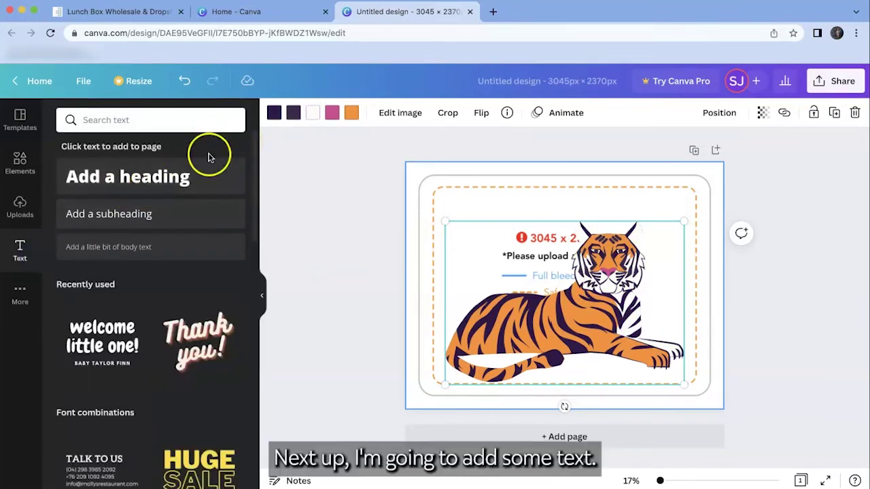
Add a heading reading 'Rowan's Lunchbox' and set it in the Chewy font
click(161, 183)
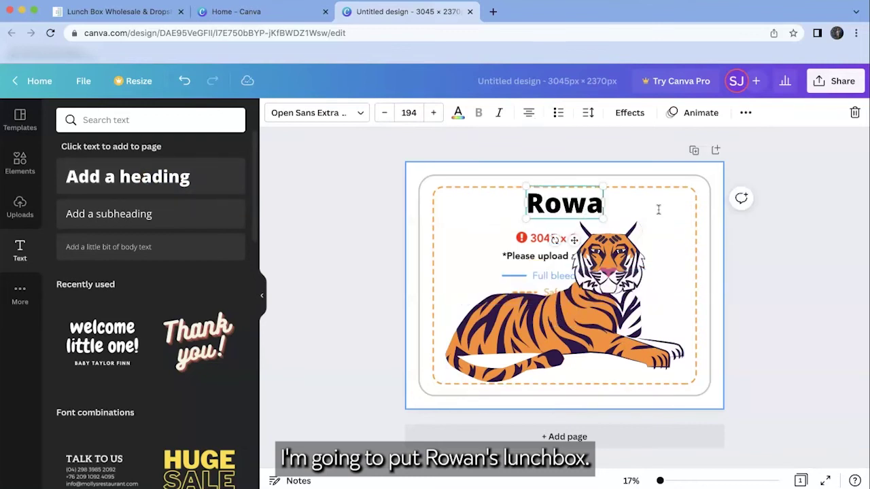
text(n's Lunchbox)
click(348, 115)
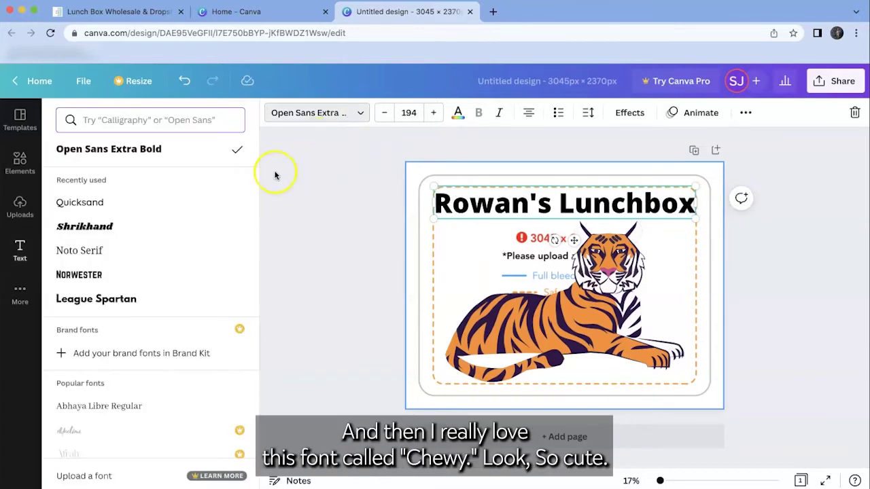
scroll(69, 377, down, 15)
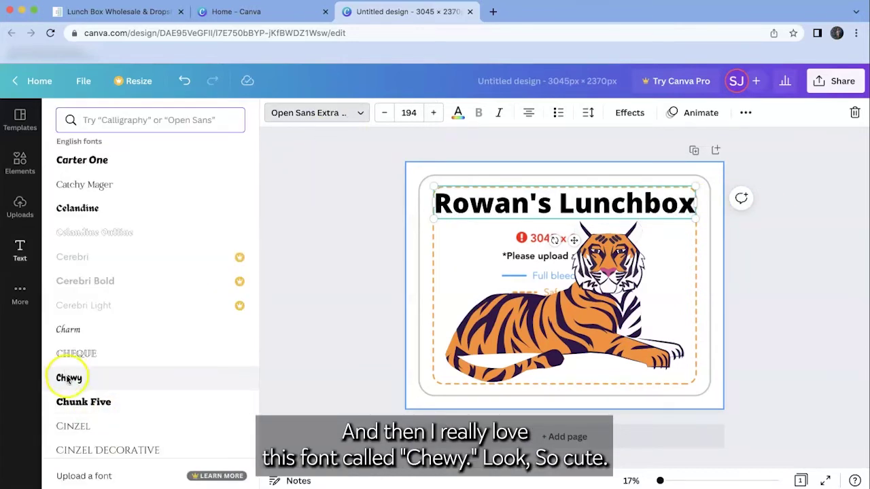
click(68, 378)
Enlarge the heading across the top of the card and nudge it into the safe area
drag(669, 222, 690, 225)
drag(468, 223, 462, 226)
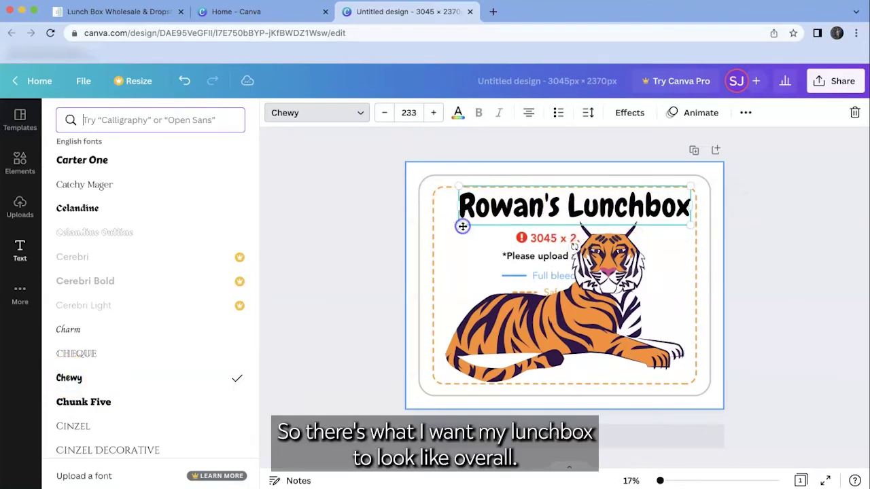
click(663, 251)
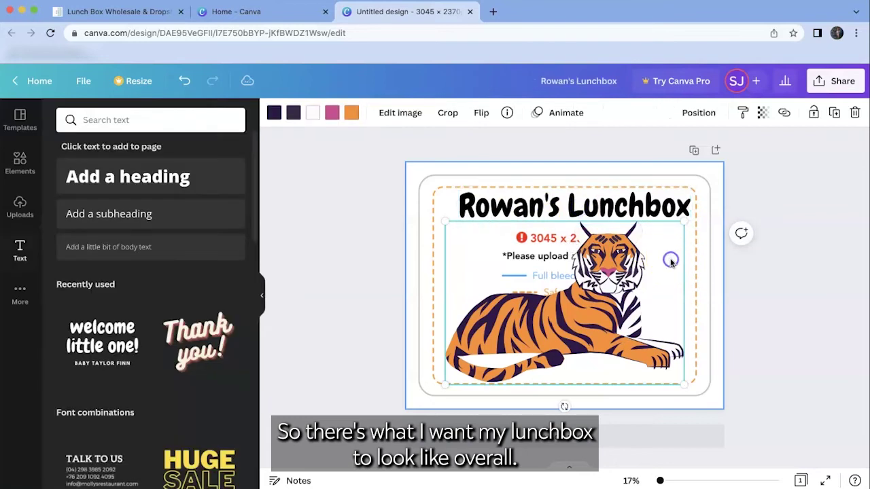
click(654, 213)
drag(652, 211, 644, 207)
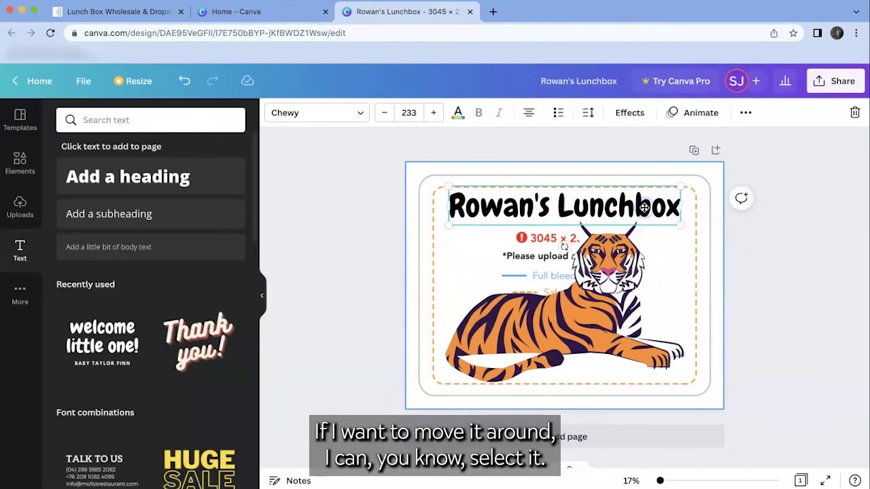
click(646, 211)
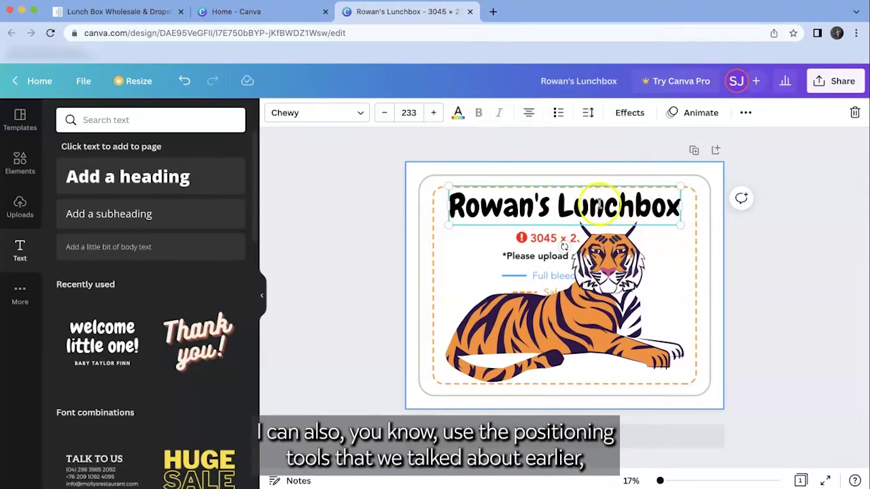
click(690, 247)
click(709, 287)
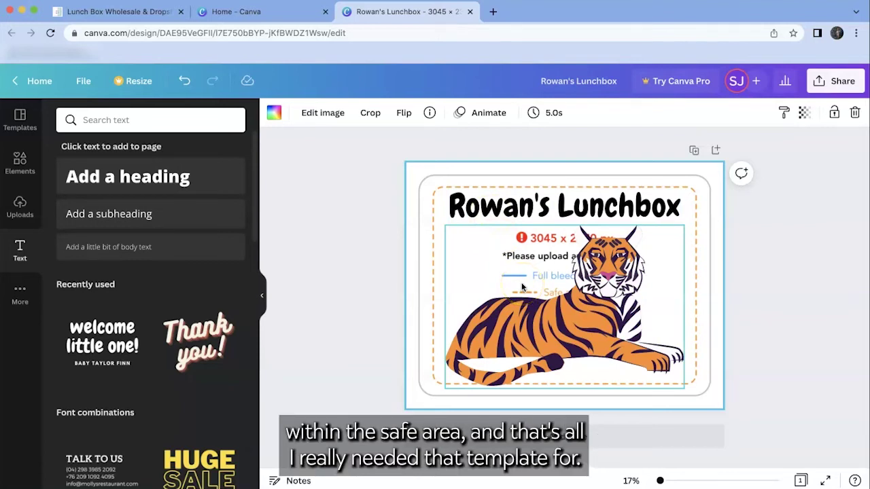
Copy the page and delete the template background image from Page 2
click(423, 289)
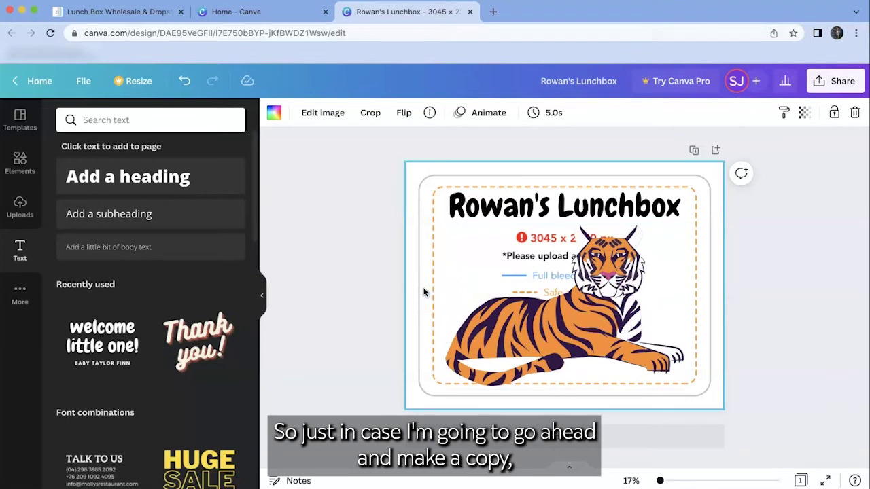
click(693, 152)
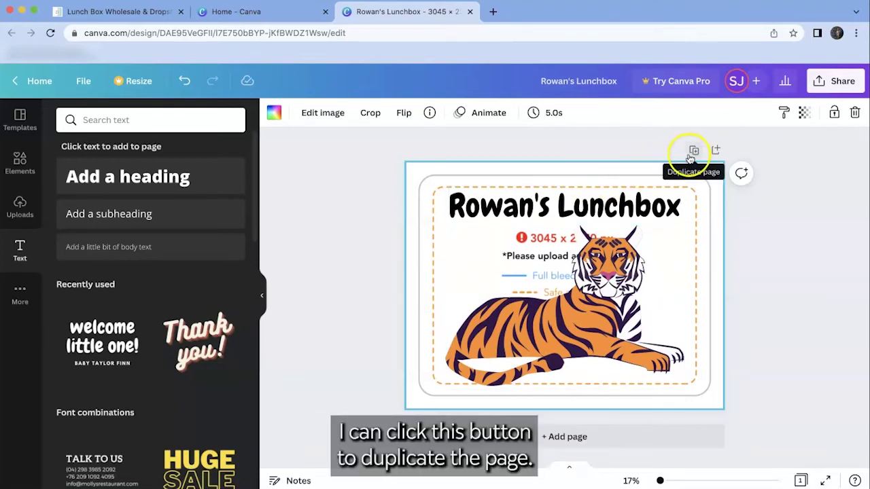
click(693, 152)
click(422, 281)
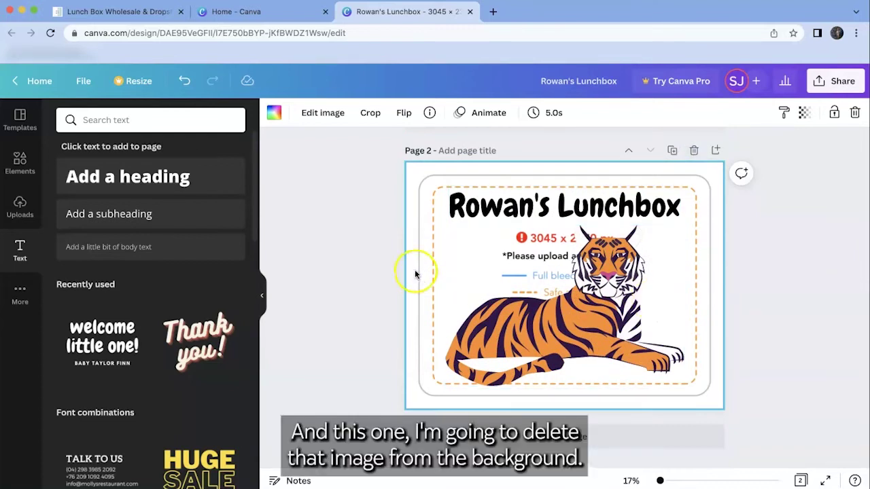
click(415, 177)
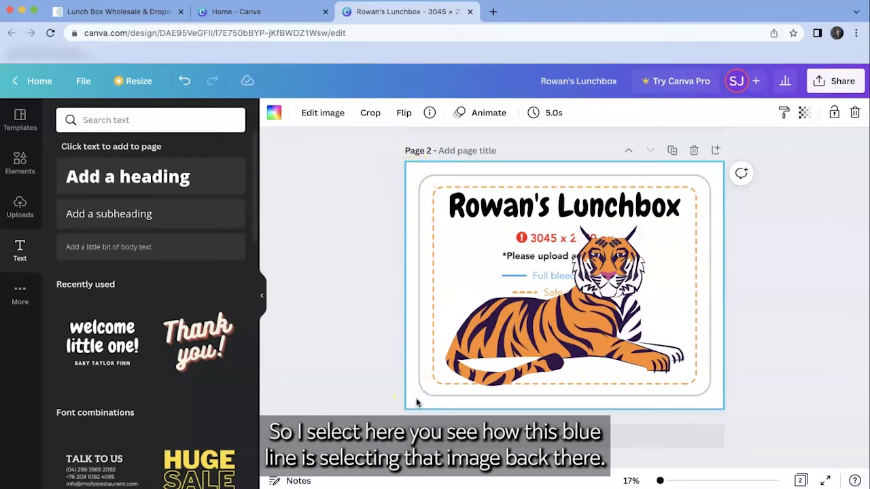
key(Delete)
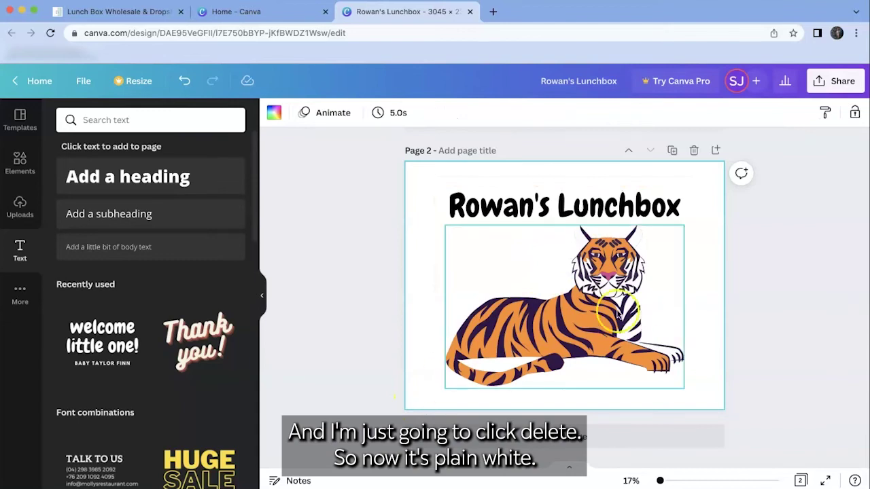
Set Page 2's background colour to Light Gray #d9d9d9
scroll(764, 237, up, 5)
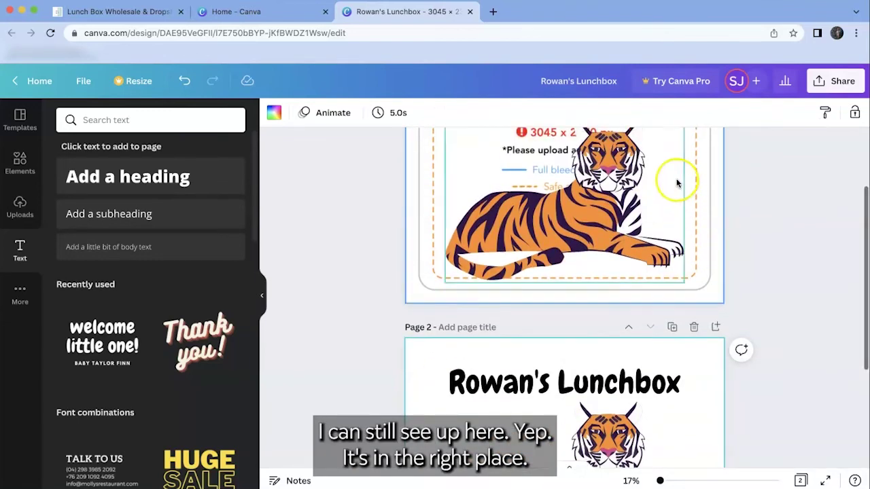
scroll(687, 238, down, 4)
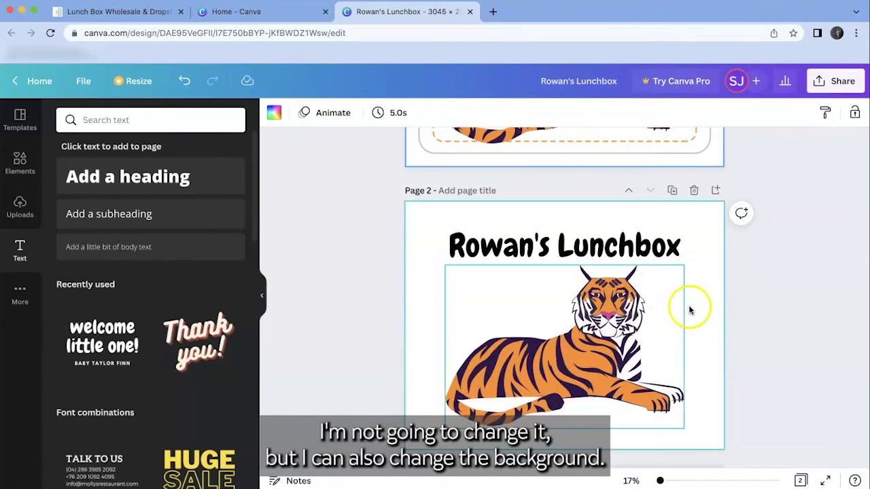
click(275, 114)
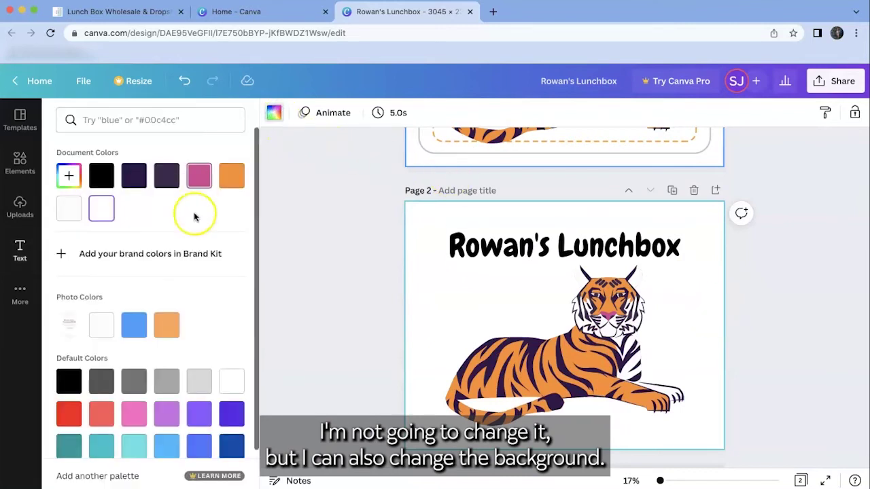
scroll(190, 286, down, 1)
scroll(197, 283, up, 1)
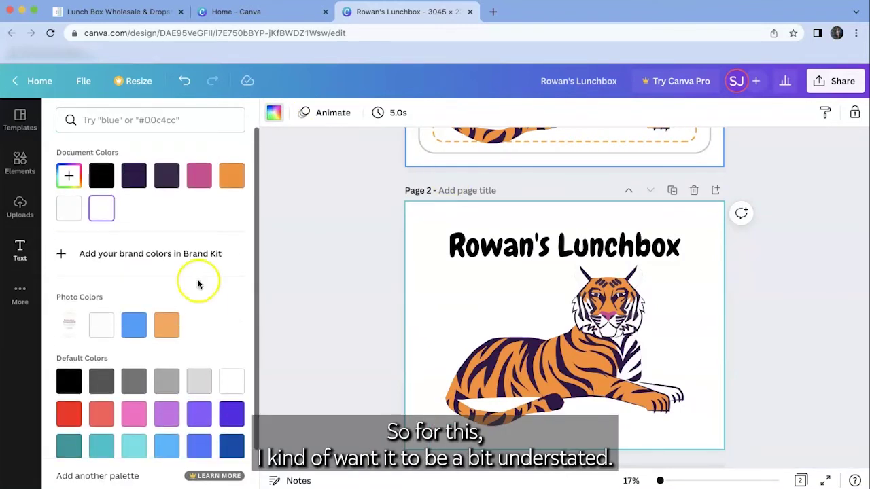
click(199, 381)
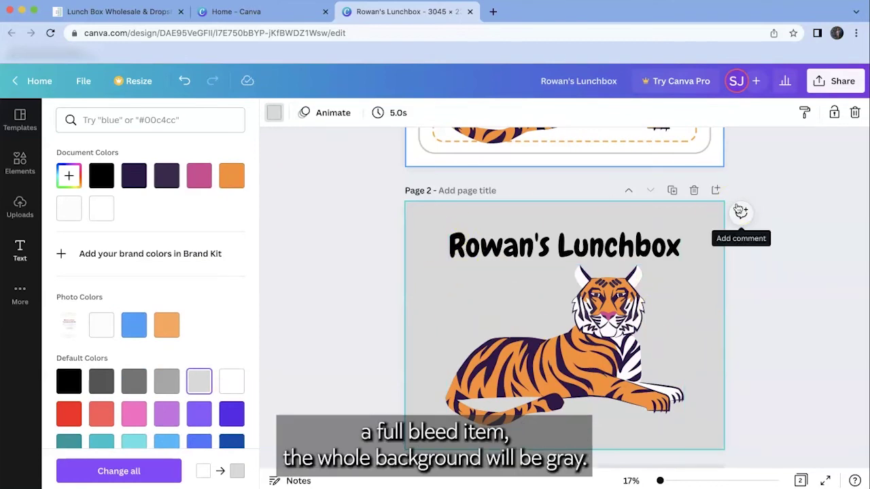
Scroll back up to Page 1 of the design
scroll(702, 265, up, 2)
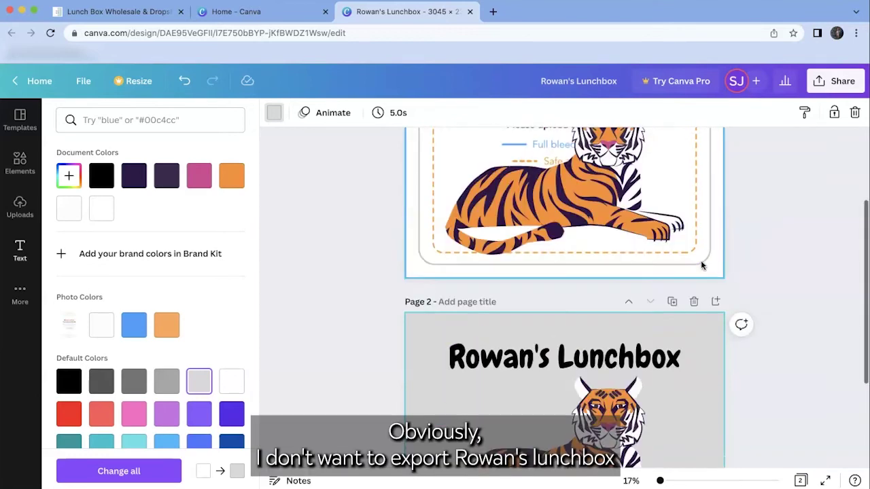
scroll(702, 265, up, 2)
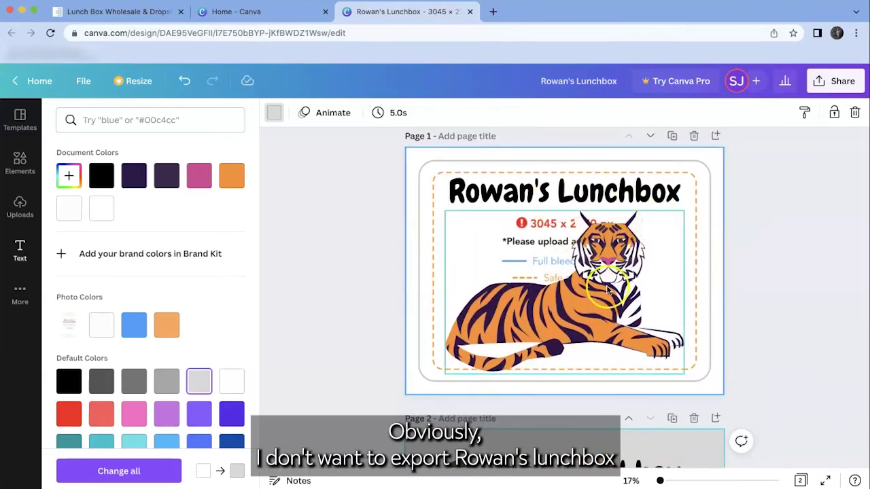
scroll(719, 245, up, 1)
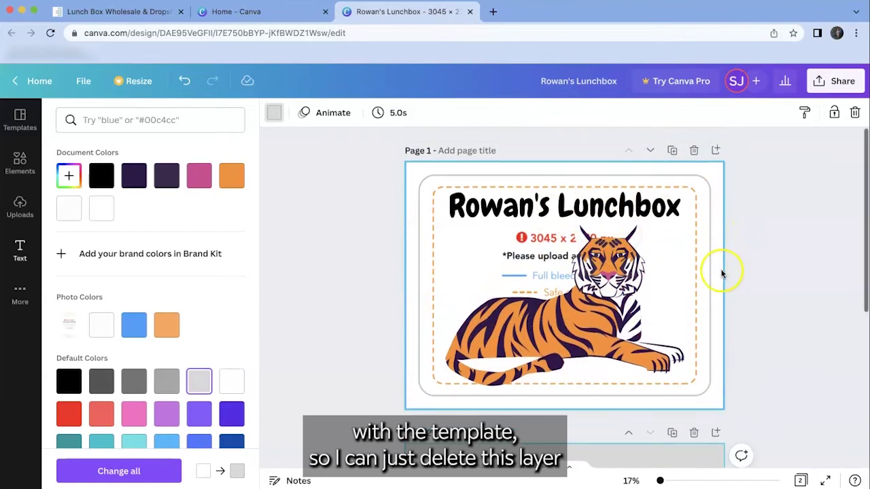
scroll(675, 284, down, 2)
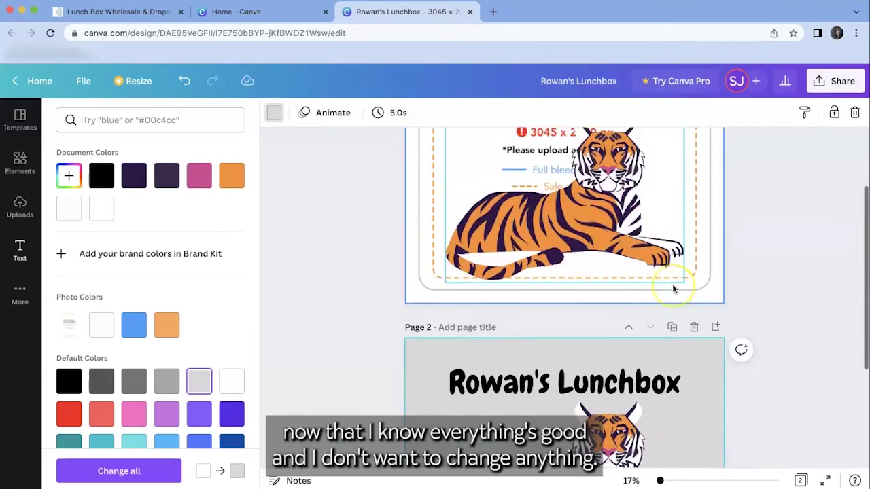
scroll(674, 288, up, 2)
scroll(673, 287, up, 1)
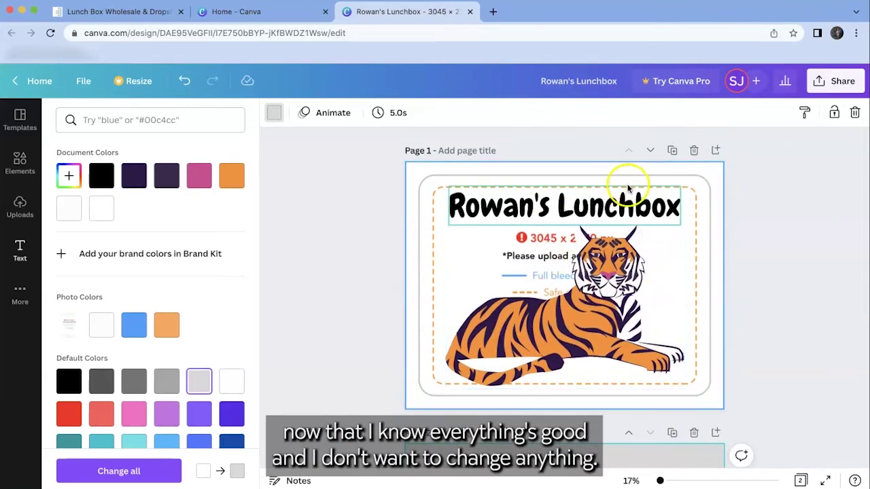
Delete the original template page and bring up the download settings
click(694, 151)
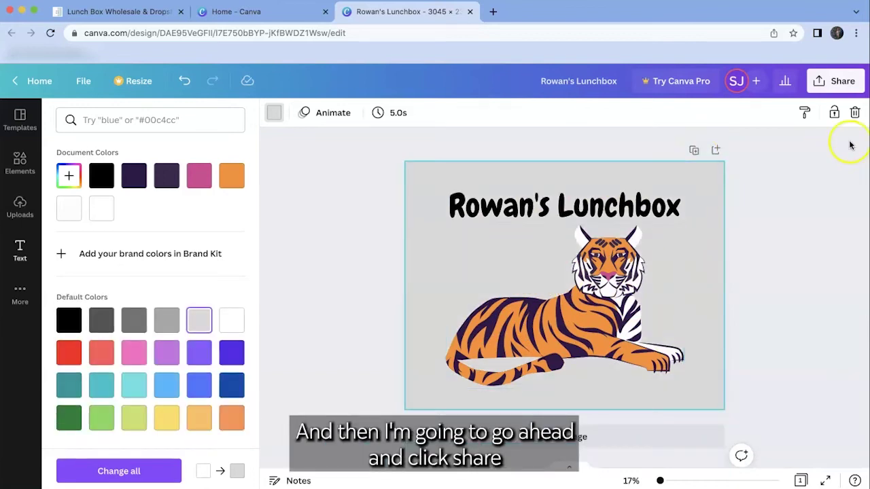
click(835, 88)
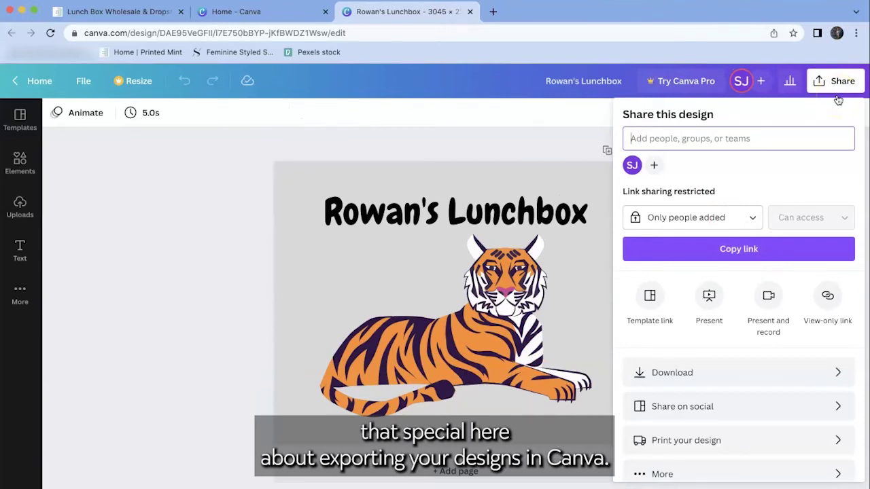
click(777, 373)
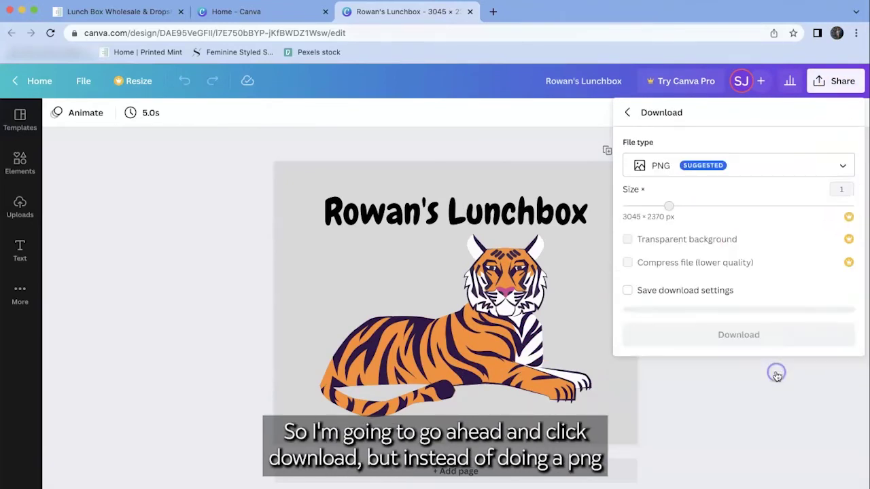
click(765, 169)
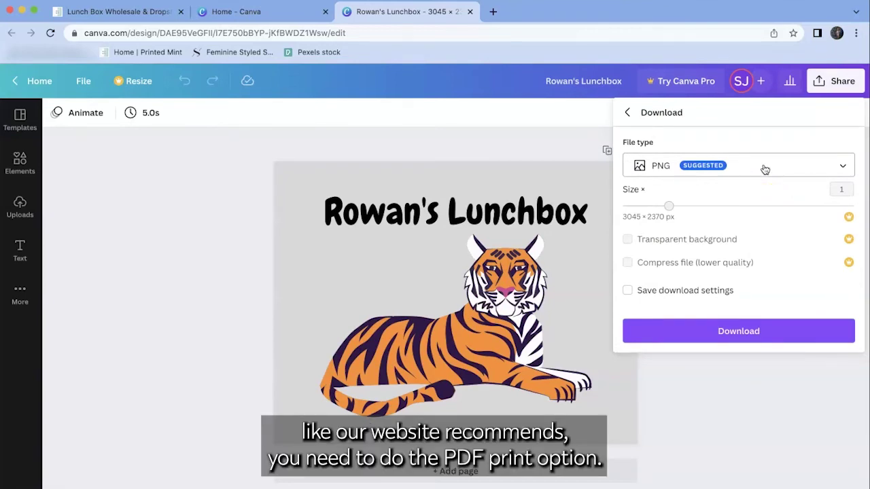
Change the file type from PNG to PDF Print and download the design
click(765, 169)
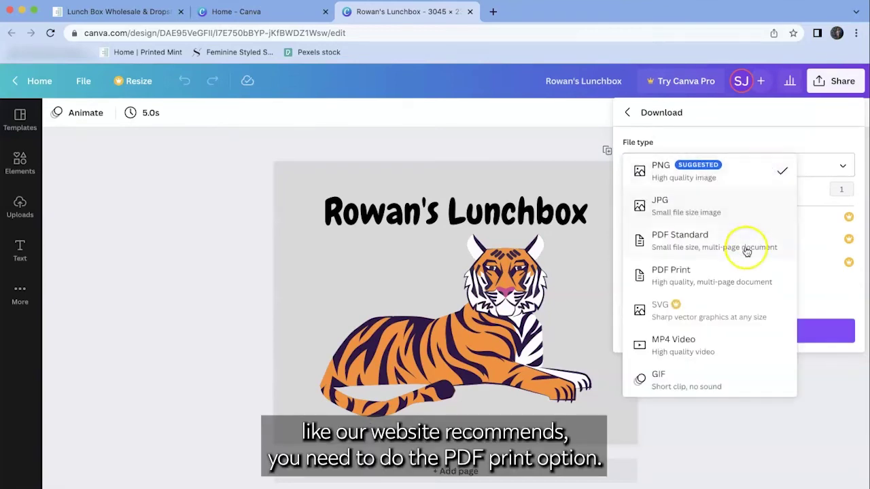
click(708, 201)
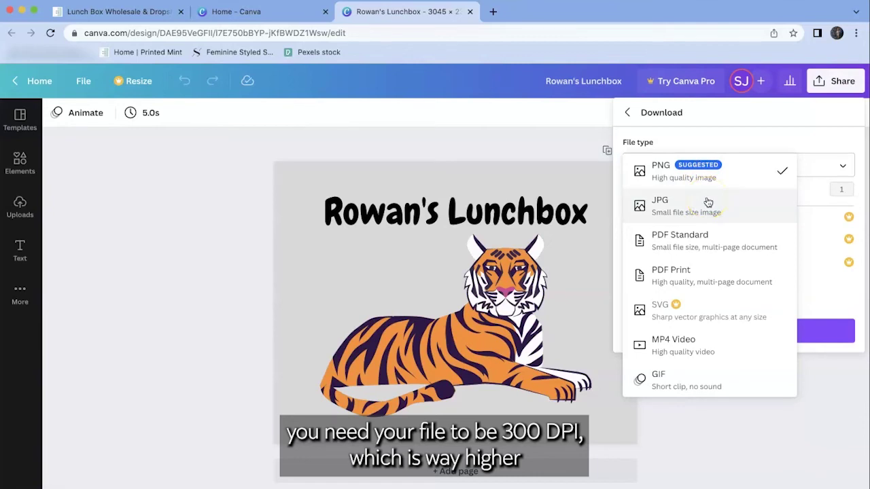
click(712, 277)
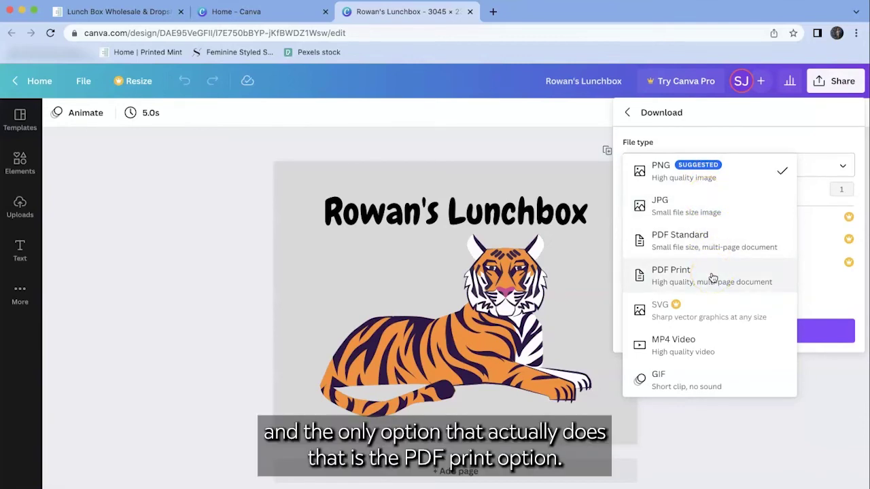
click(713, 278)
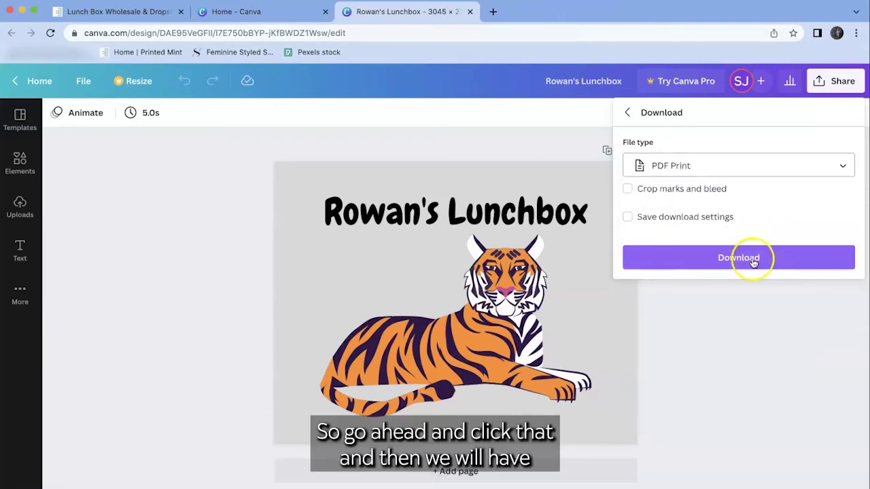
click(753, 260)
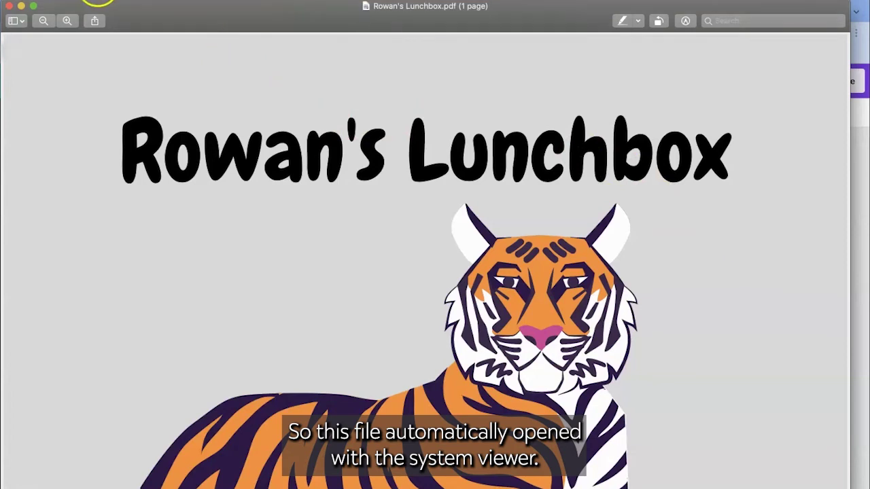
Export the PDF as a 300 pixels/inch PNG named 'Rowan's Lunchbox good'
click(84, 7)
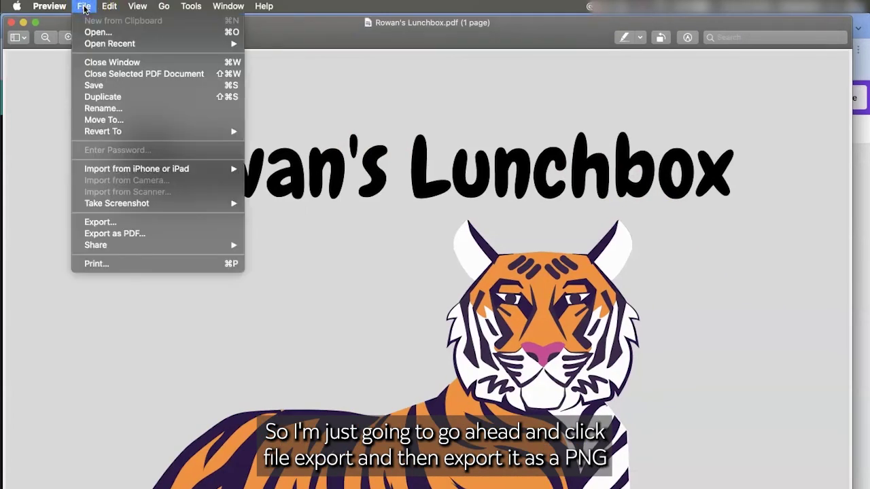
click(100, 221)
click(469, 242)
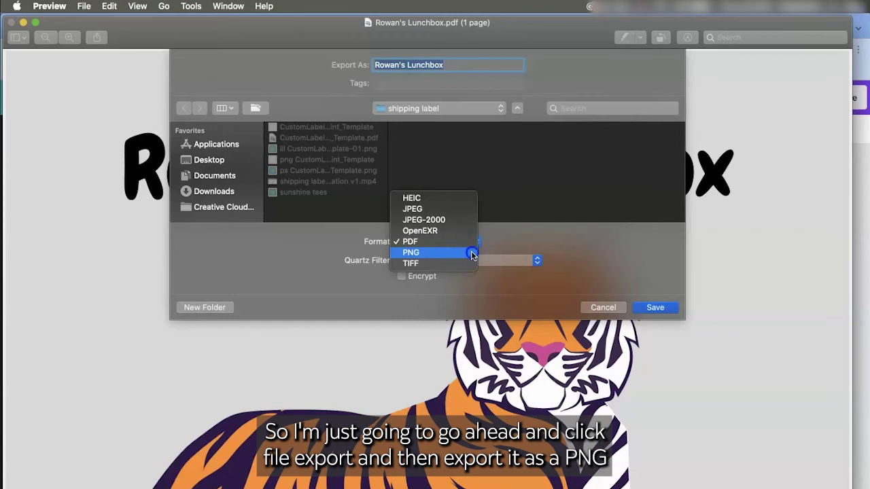
click(472, 254)
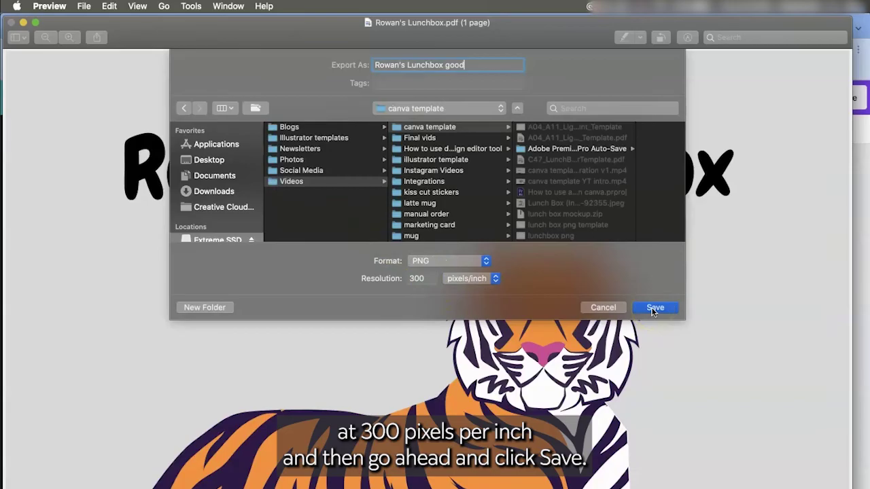
click(654, 308)
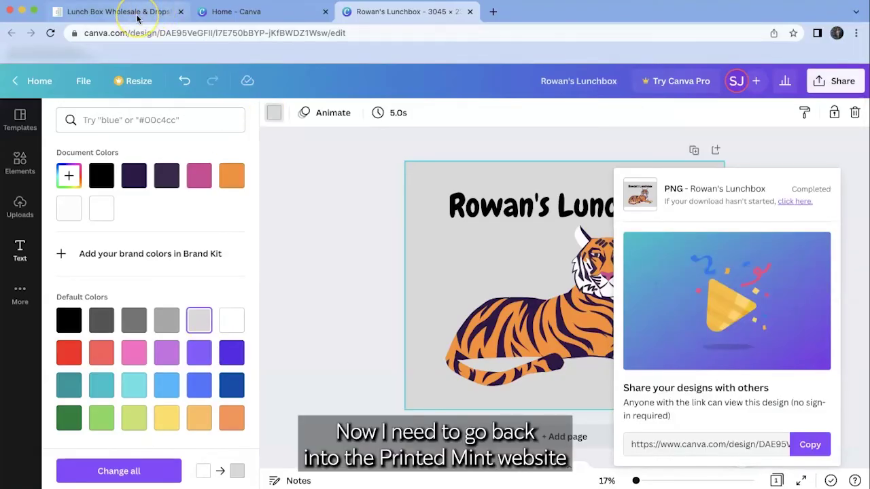
Return to the Printed Mint lunch box page and start designing it
click(137, 15)
mouse_move(288, 93)
mouse_move(299, 183)
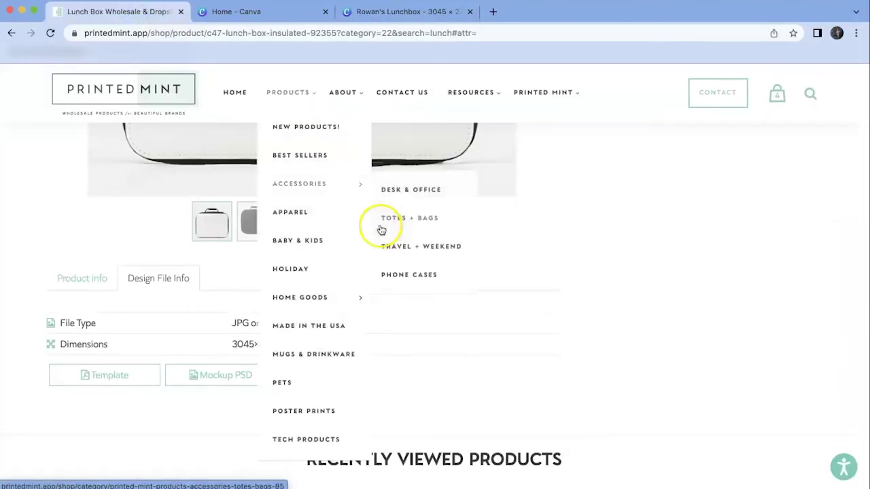
scroll(562, 219, up, 6)
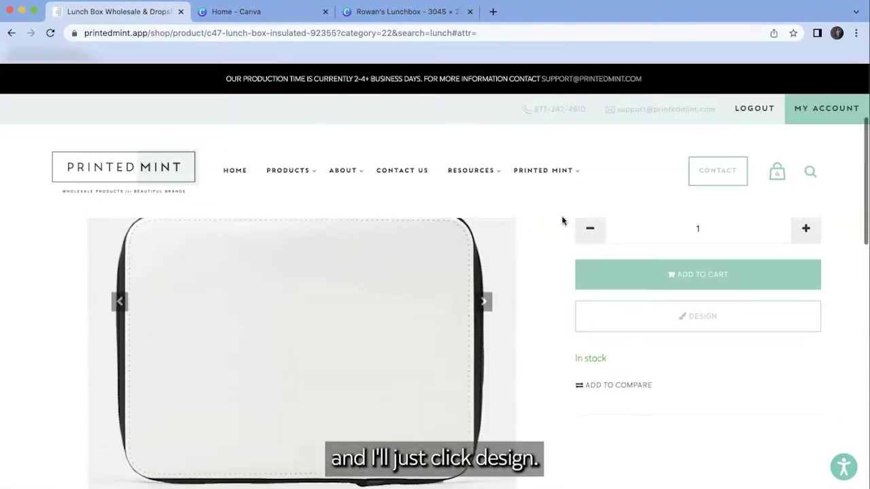
click(674, 317)
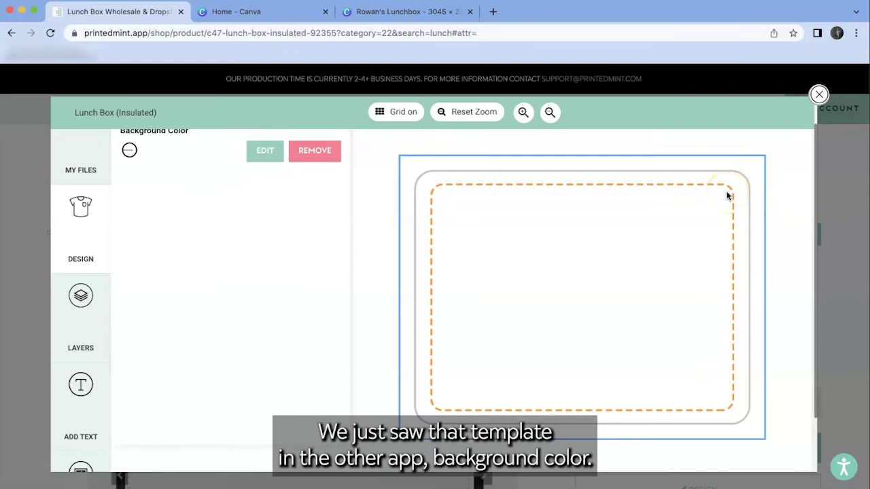
scroll(272, 189, up, 1)
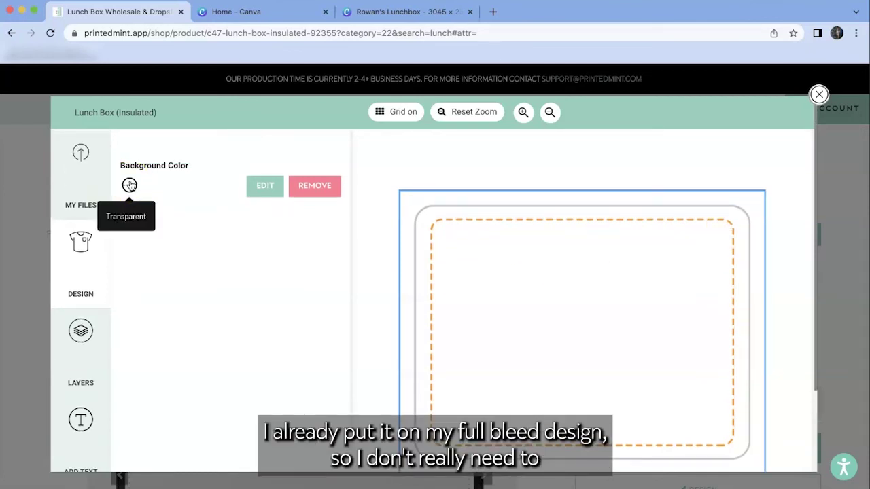
Upload Rowan's Lunchbox.png from My Files and place it on the lunch box template
click(101, 204)
click(144, 209)
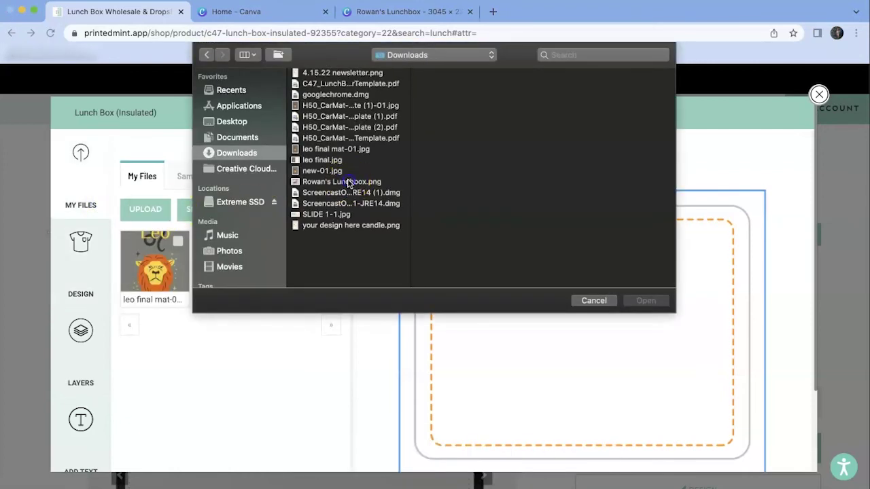
click(348, 182)
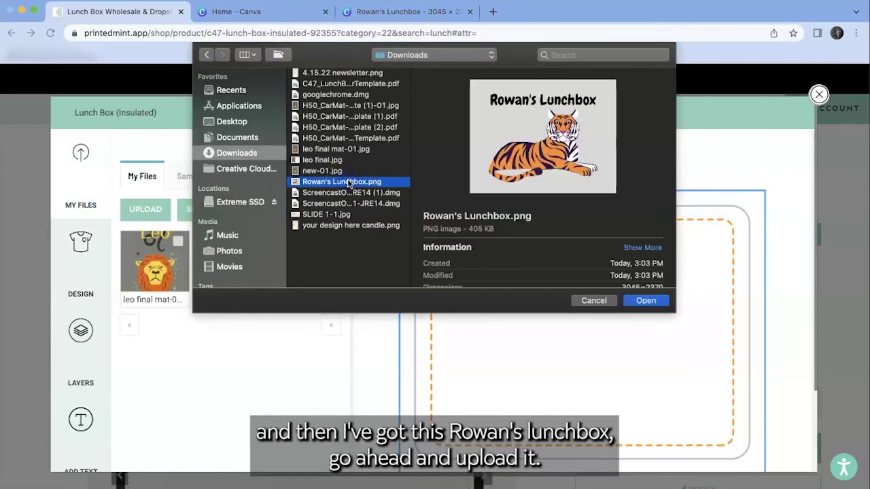
click(643, 302)
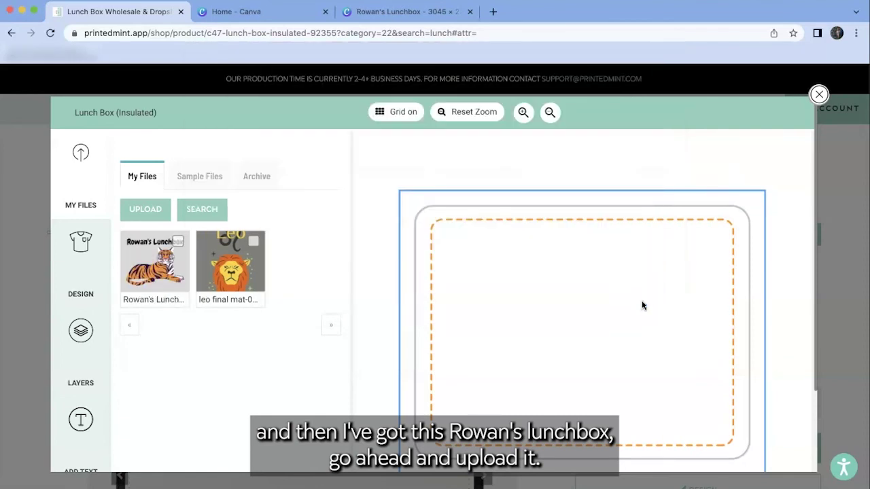
click(153, 267)
scroll(507, 350, down, 1)
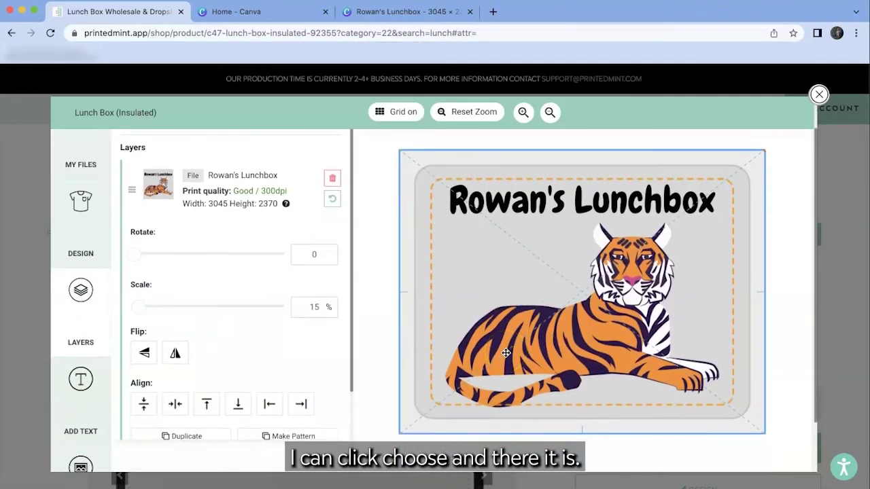
scroll(506, 353, up, 1)
click(631, 366)
scroll(613, 344, down, 2)
click(472, 408)
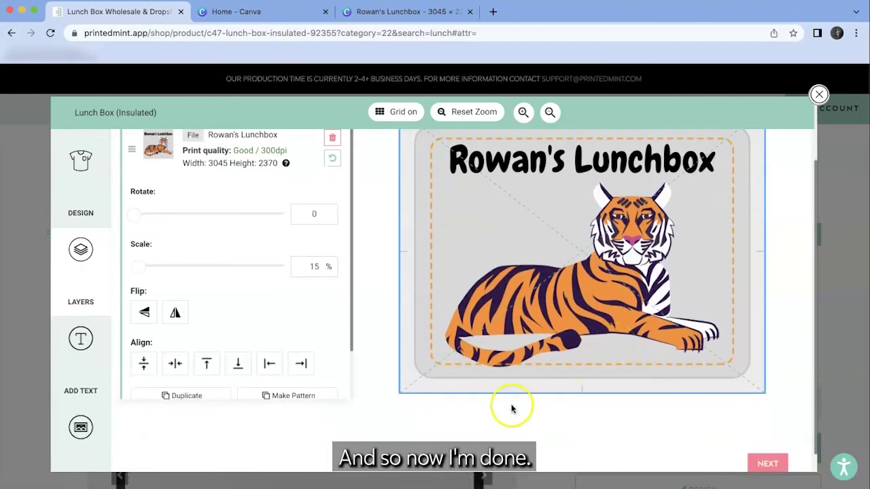
scroll(471, 407, down, 1)
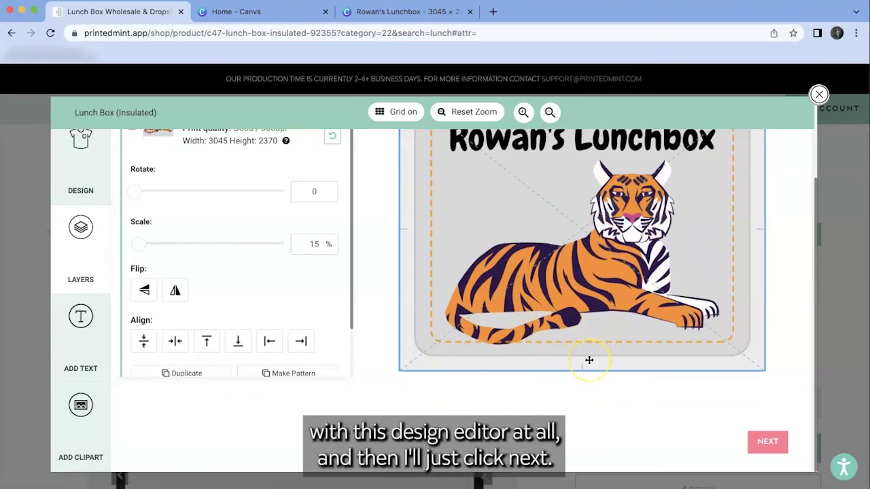
Generate the mockup and save the tiger lunch box as a product, opening its product page
click(756, 450)
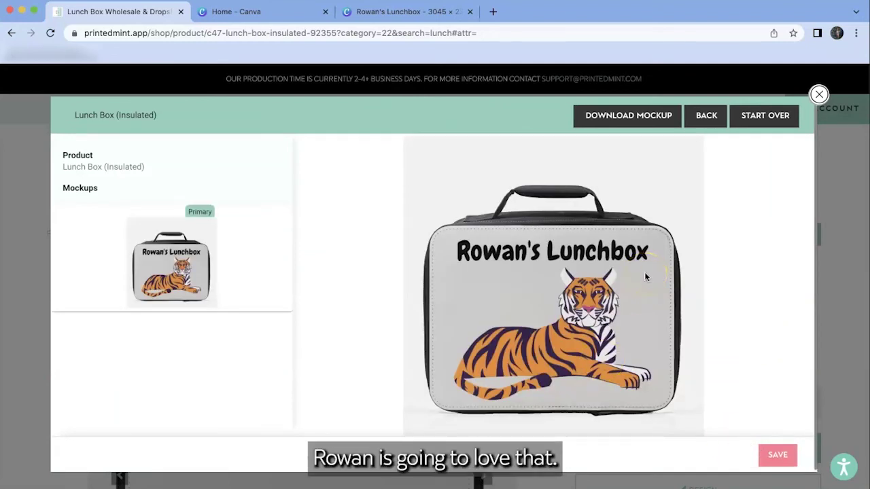
click(776, 459)
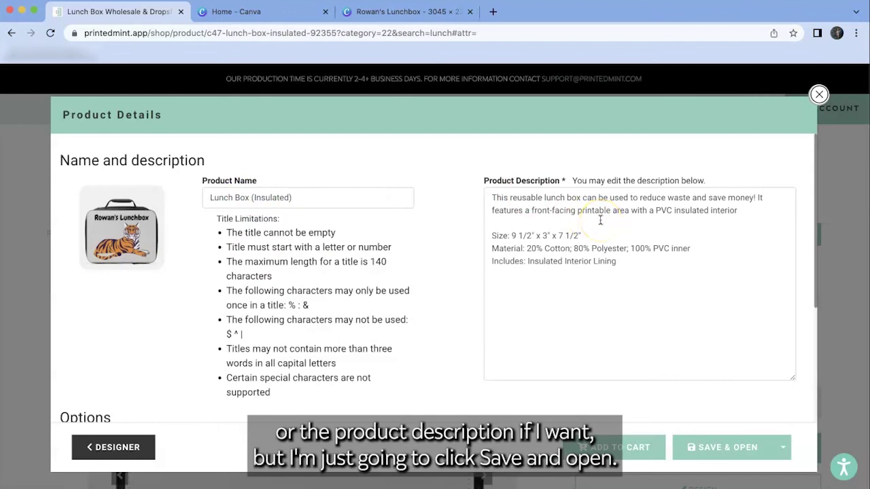
click(738, 449)
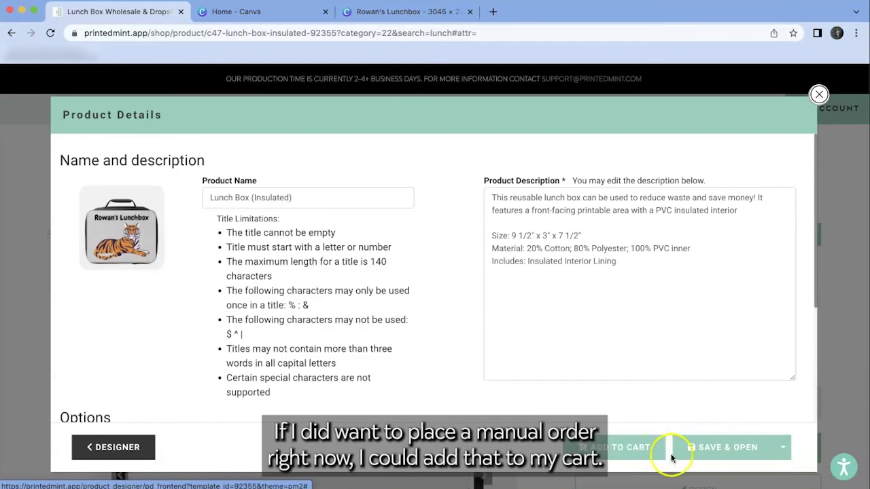
click(688, 454)
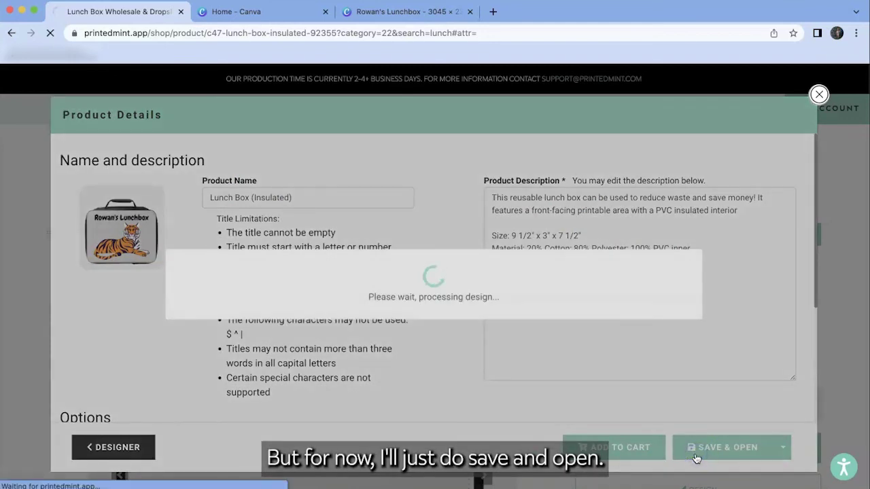
scroll(696, 450, down, 5)
scroll(695, 448, down, 1)
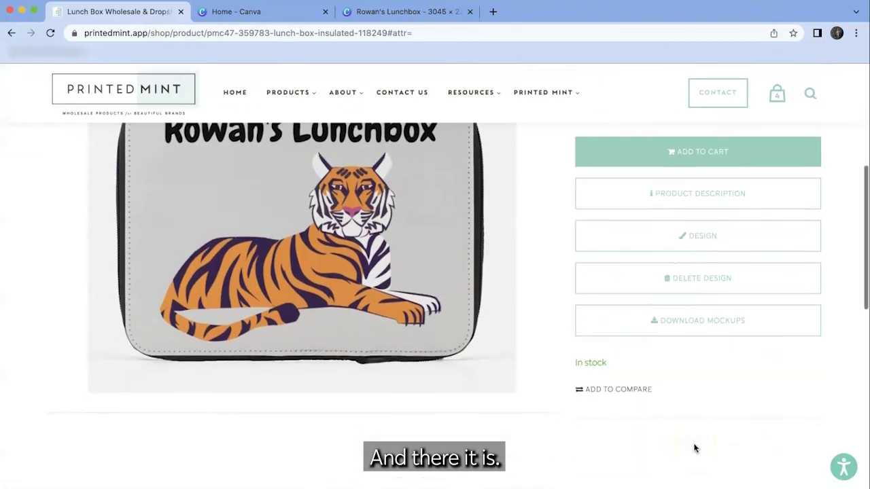
scroll(695, 448, up, 2)
scroll(695, 448, up, 1)
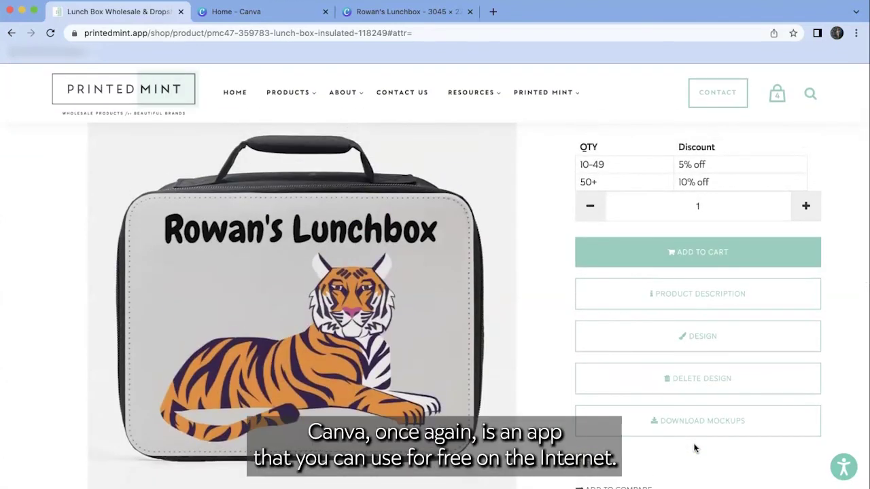
Switch to the Home - Canva browser tab
click(279, 11)
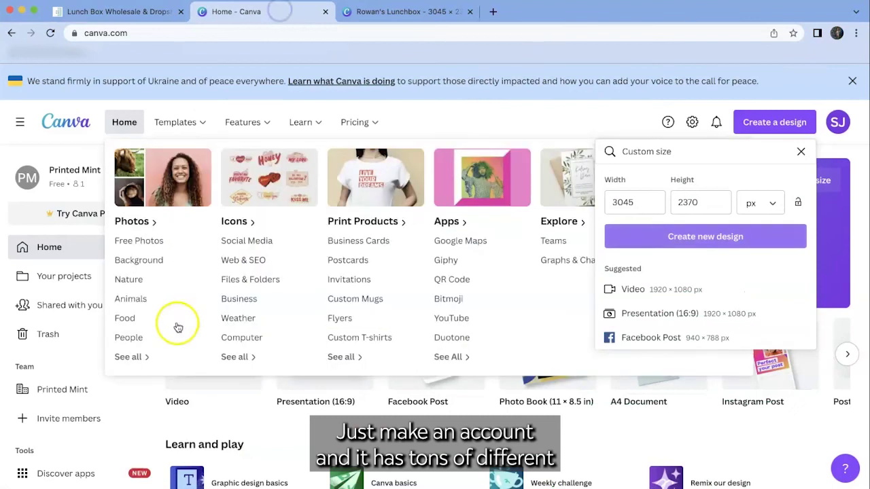